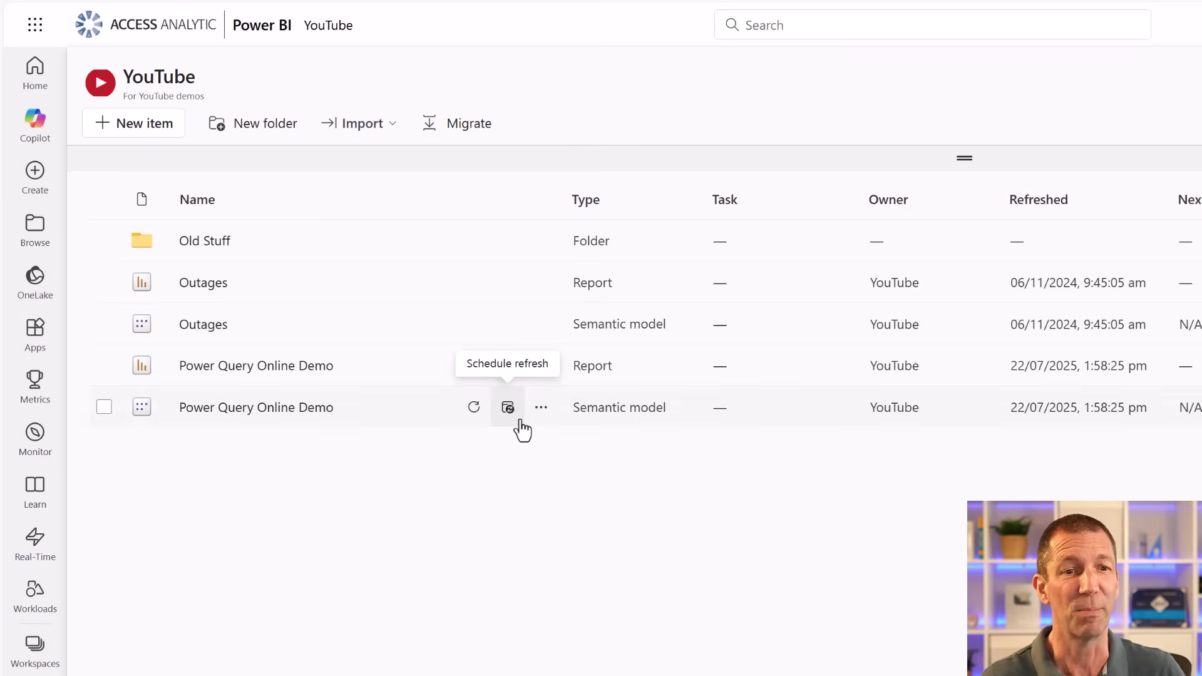
Step: Bring up the More options menu for the Power Query Online Demo semantic model
left_click(540, 405)
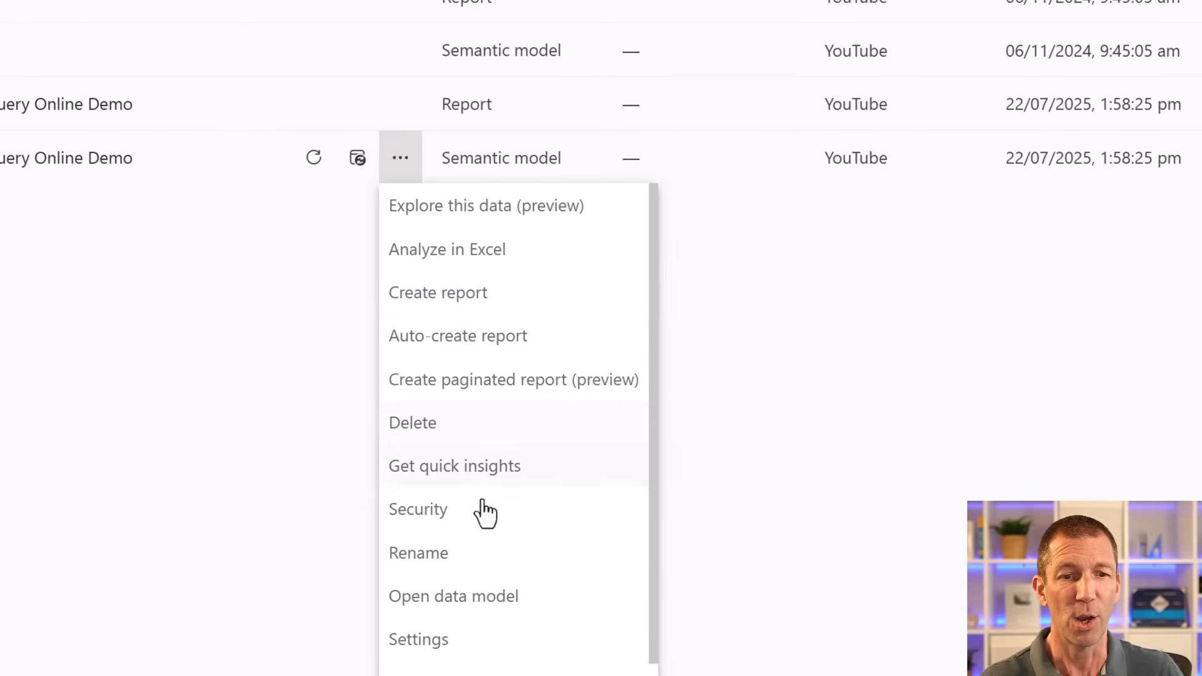
Step: Open the Power Query Online Demo data model and switch it from Viewing to Editing mode
left_click(486, 604)
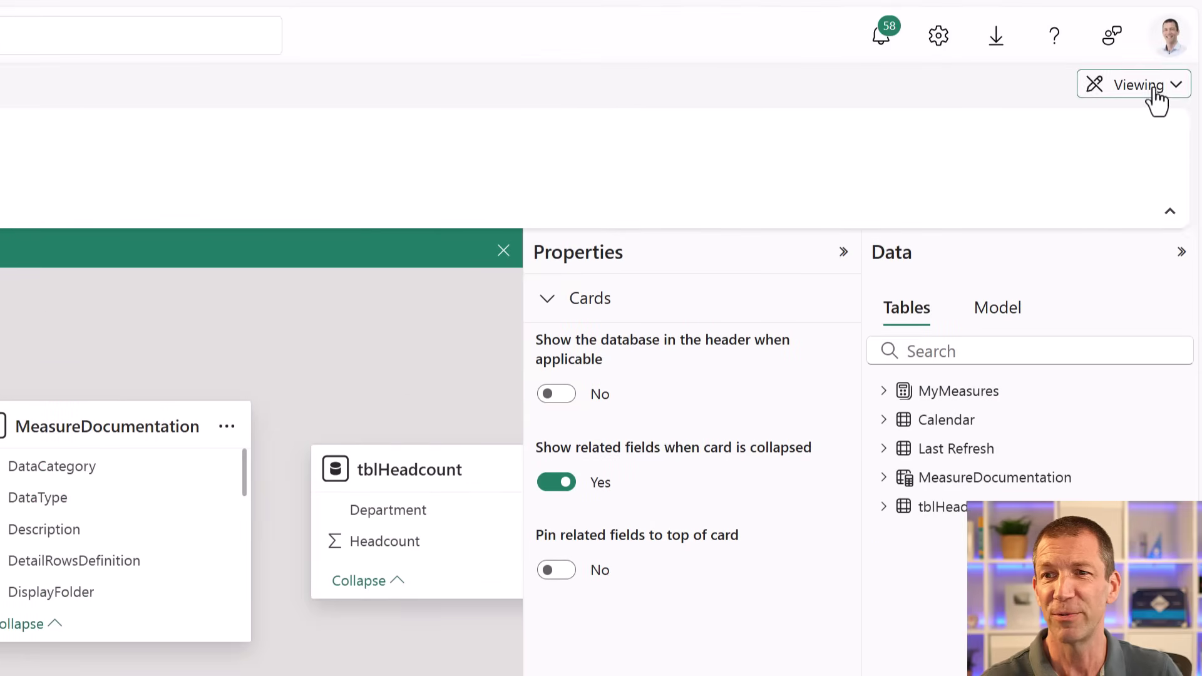
left_click(1156, 91)
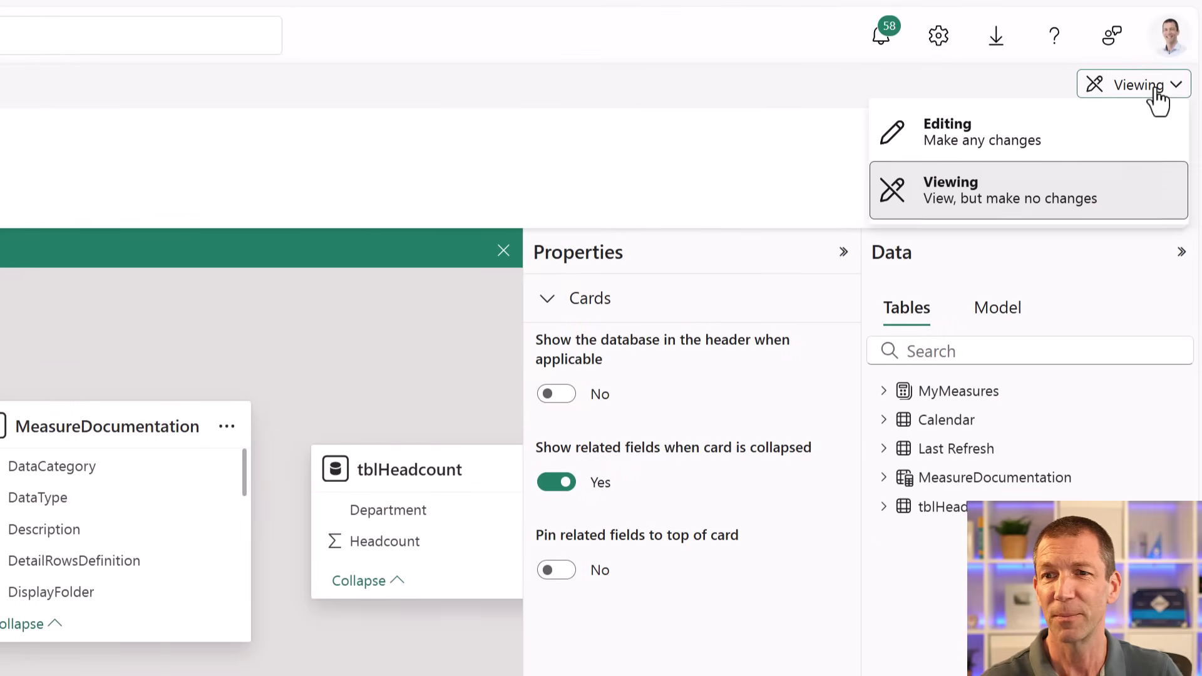
left_click(946, 132)
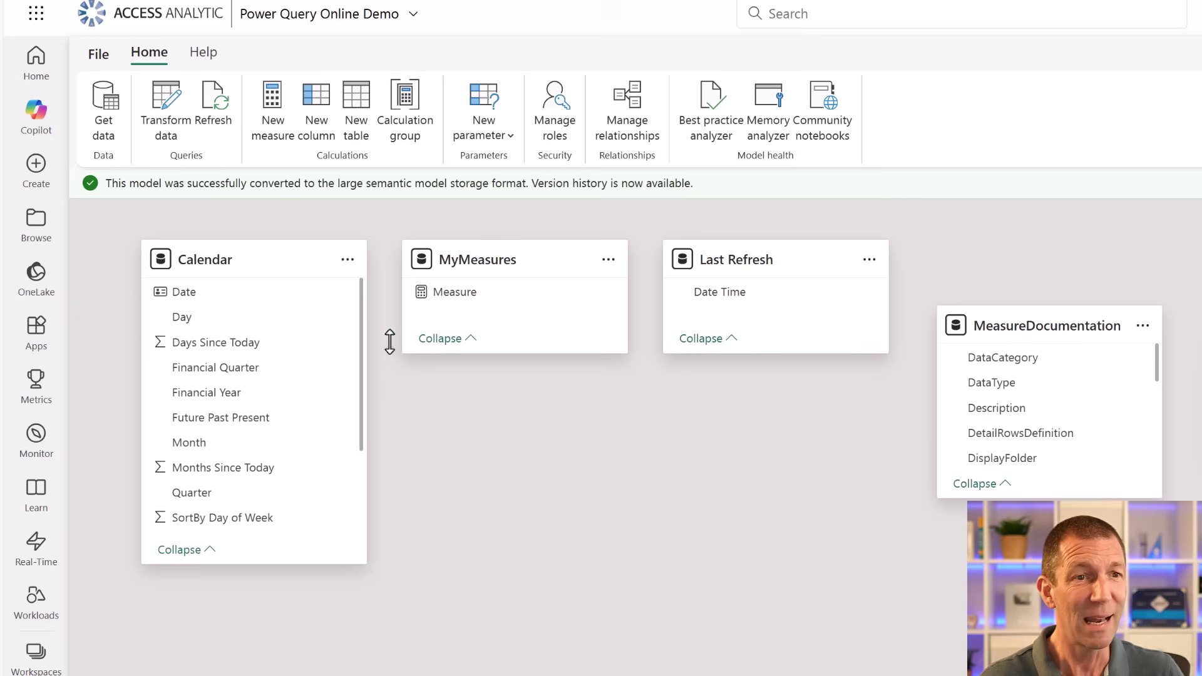
Step: Cancel the Get data source chooser and launch Transform data to show the model's queries
left_click(96, 124)
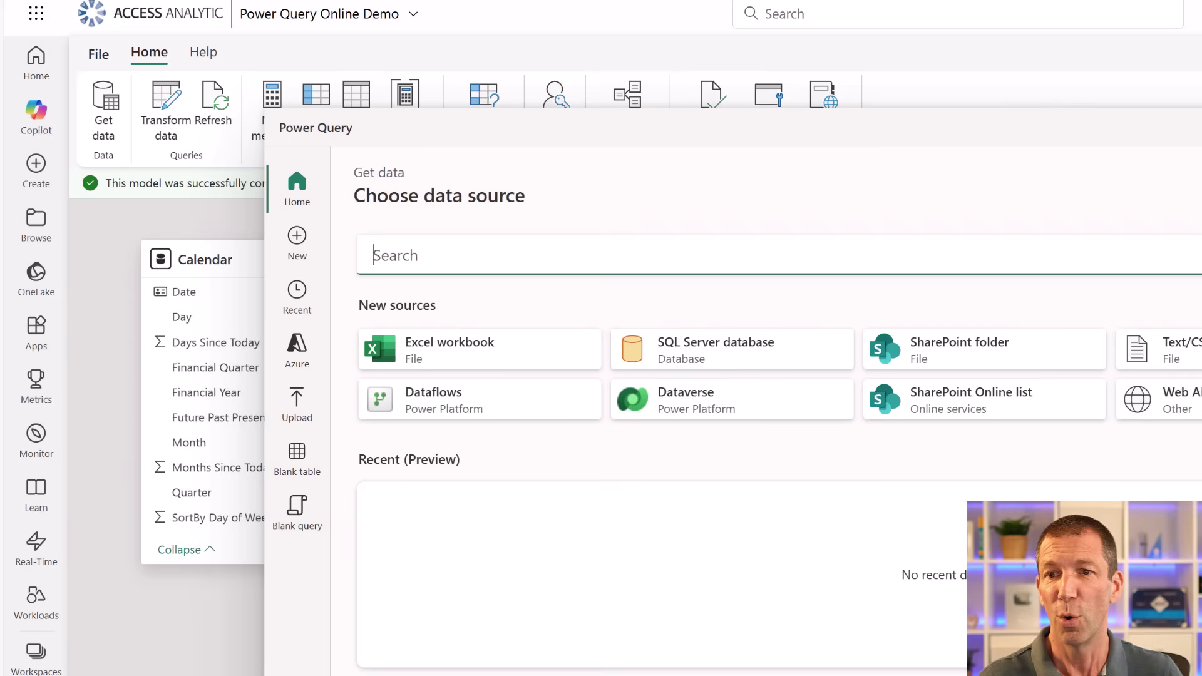
key("Escape")
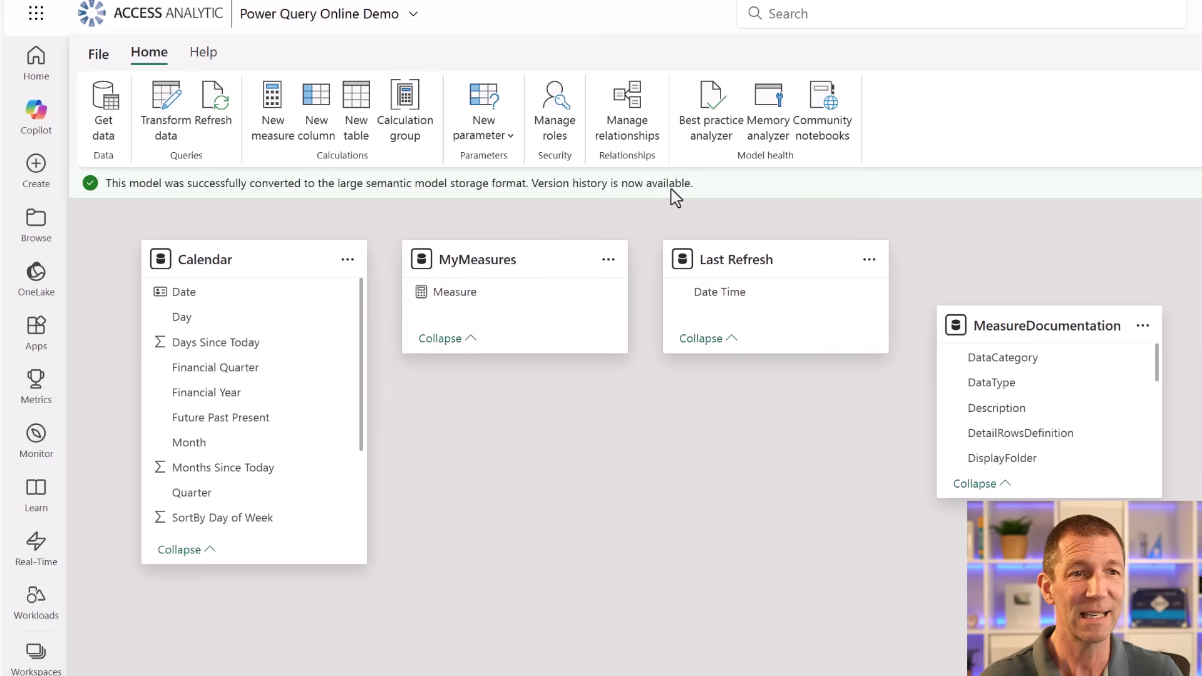
left_click(162, 120)
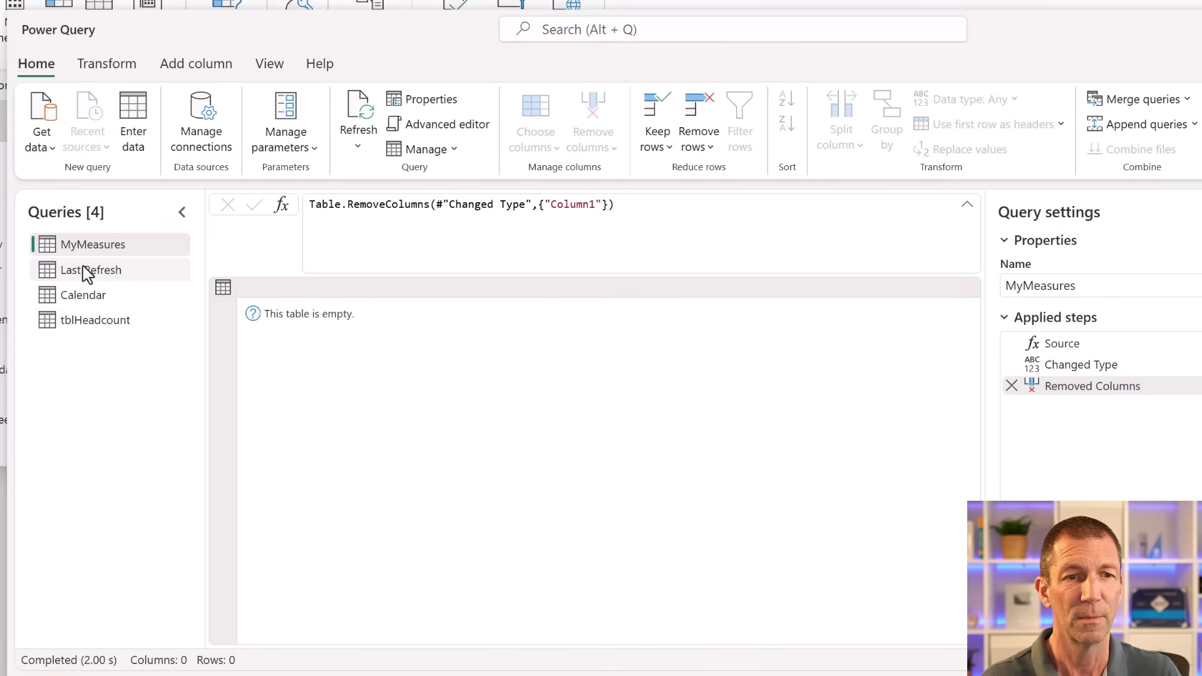
Step: Connect the tblHeadcount query's source using Organizational account authentication
left_click(87, 313)
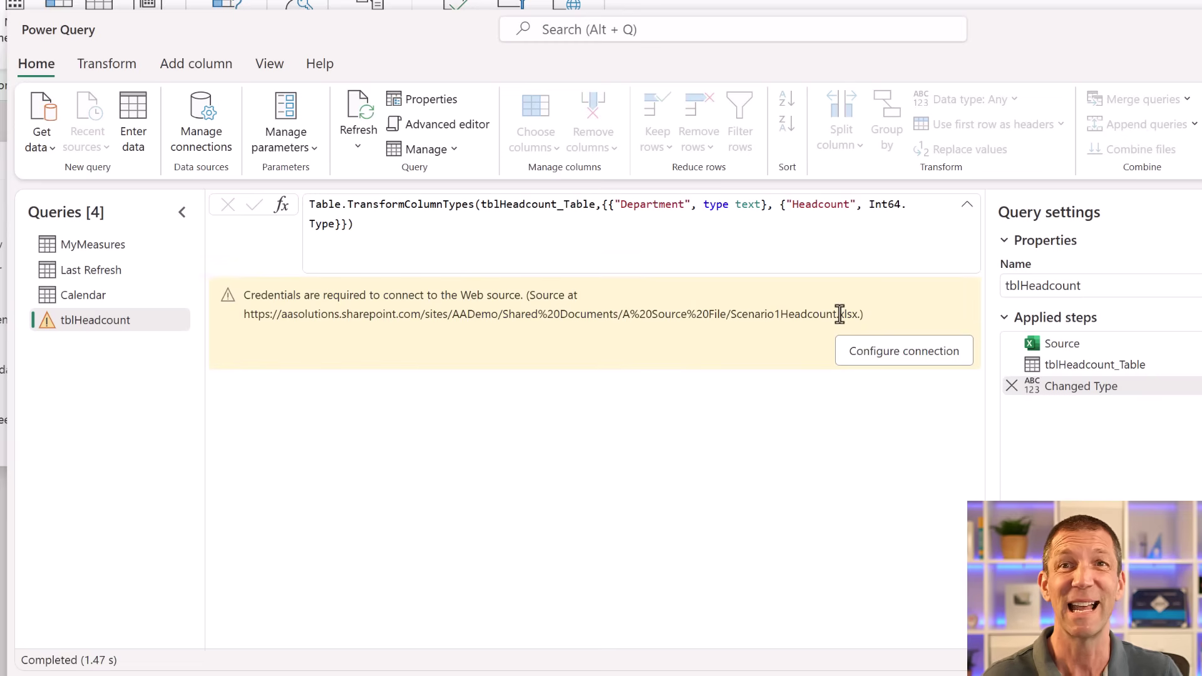
left_click(880, 355)
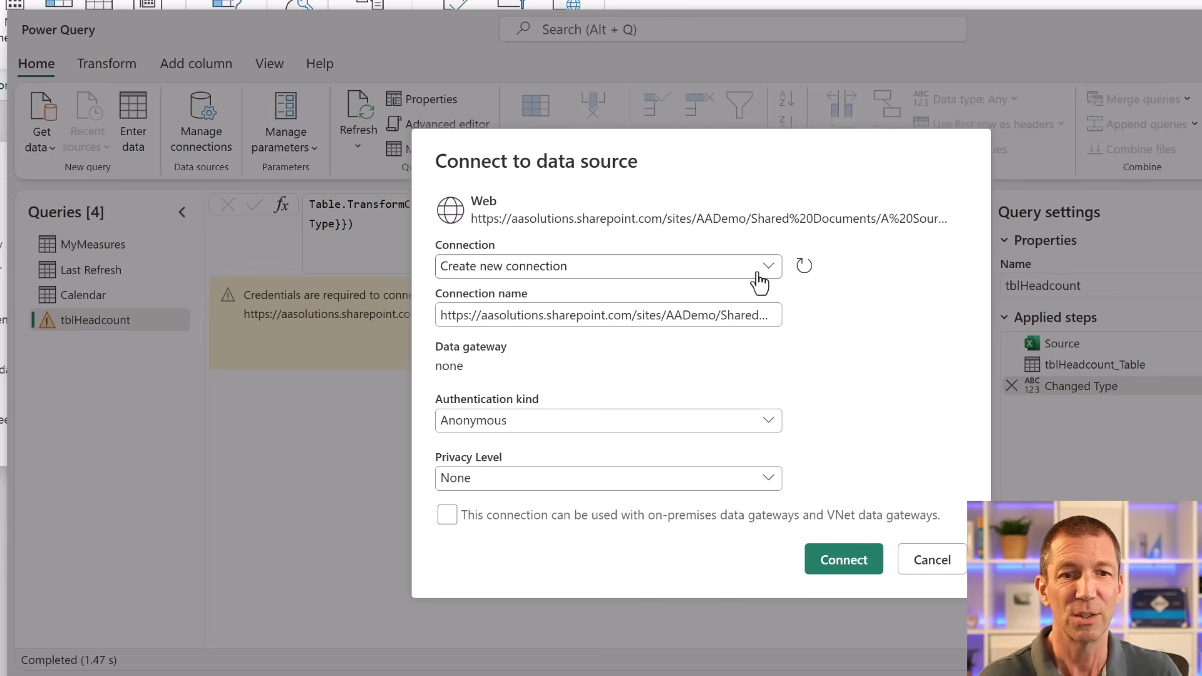
left_click(645, 426)
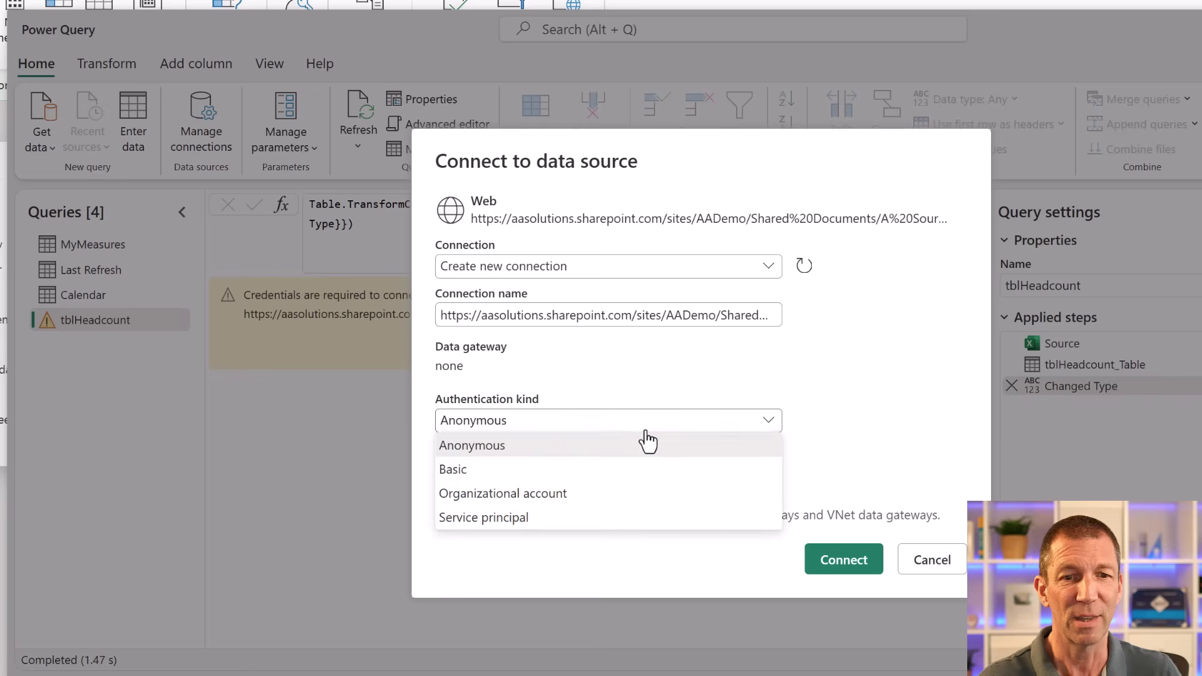
left_click(533, 503)
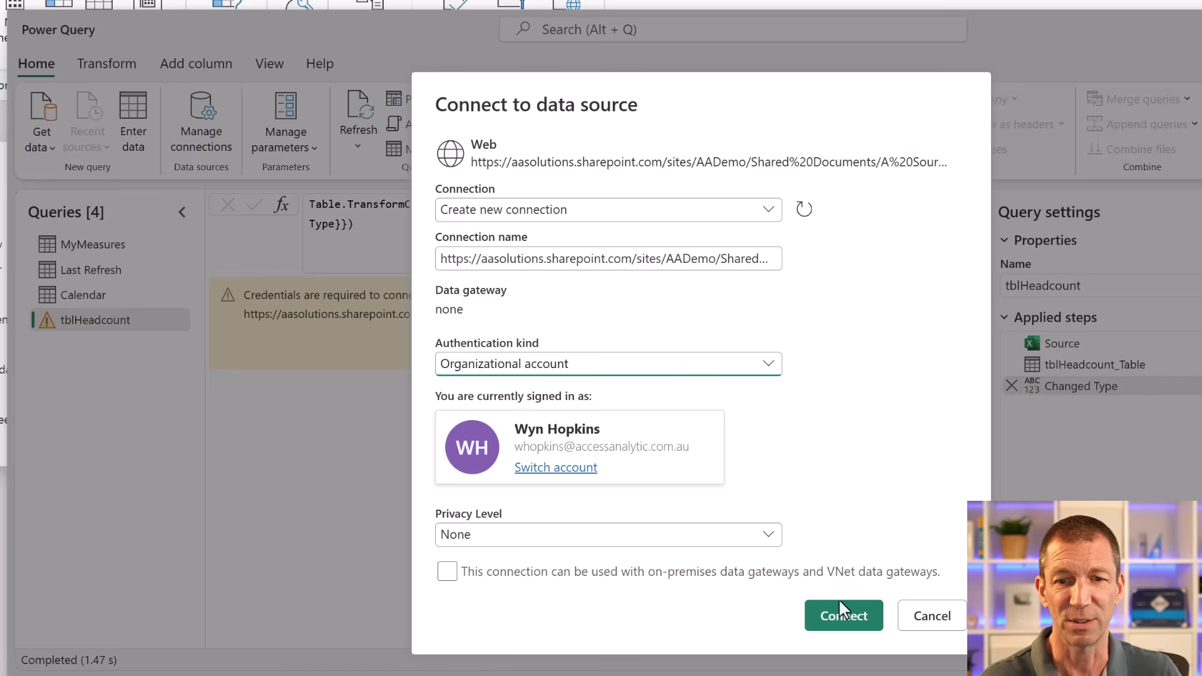
left_click(844, 620)
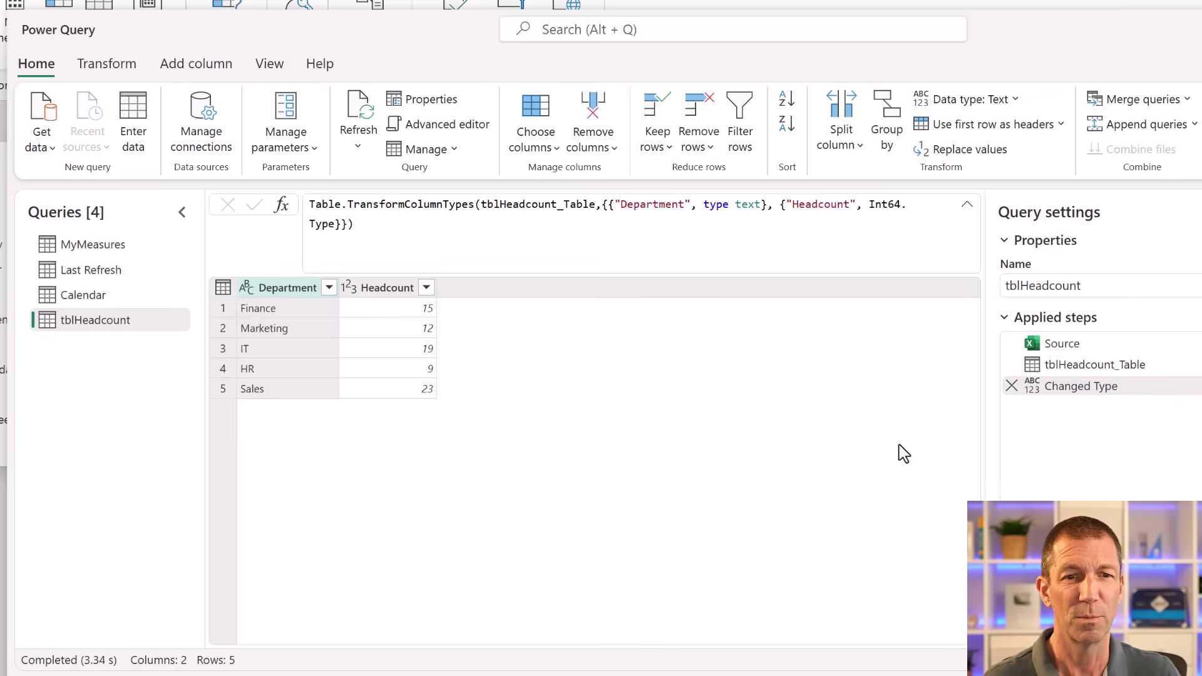
Step: Change the tblHeadcount Source formula's file name from Scenario1Headcount to Scenario2Headcount
left_click(1094, 346)
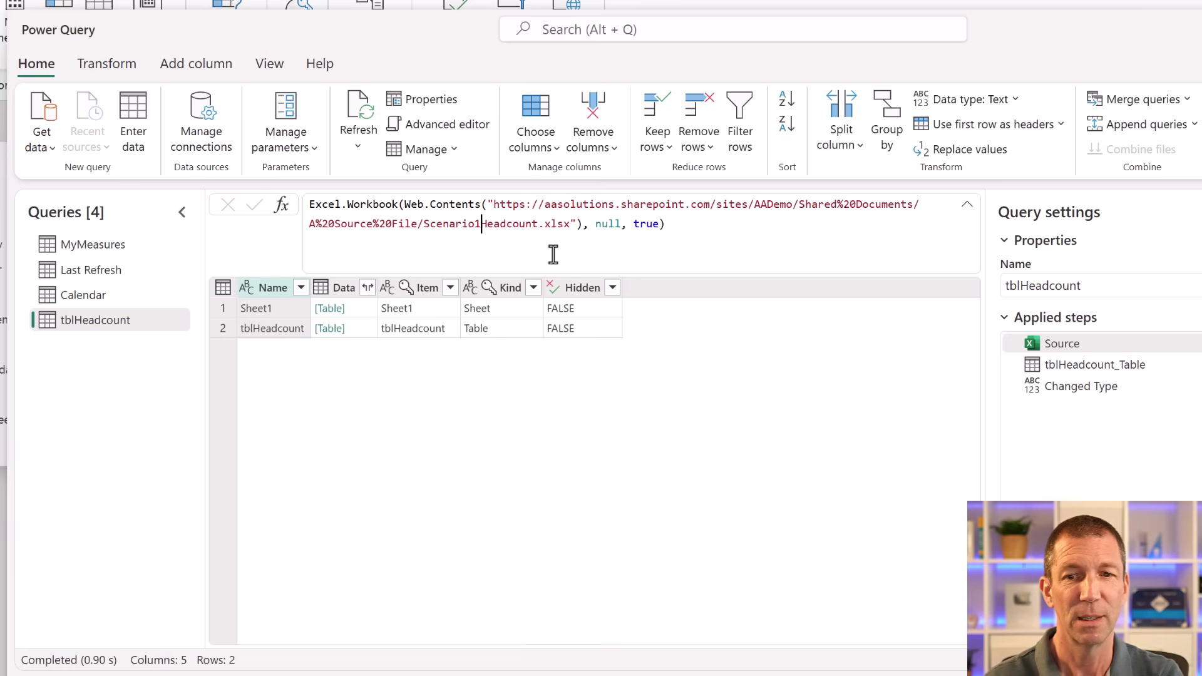
left_click(1101, 388)
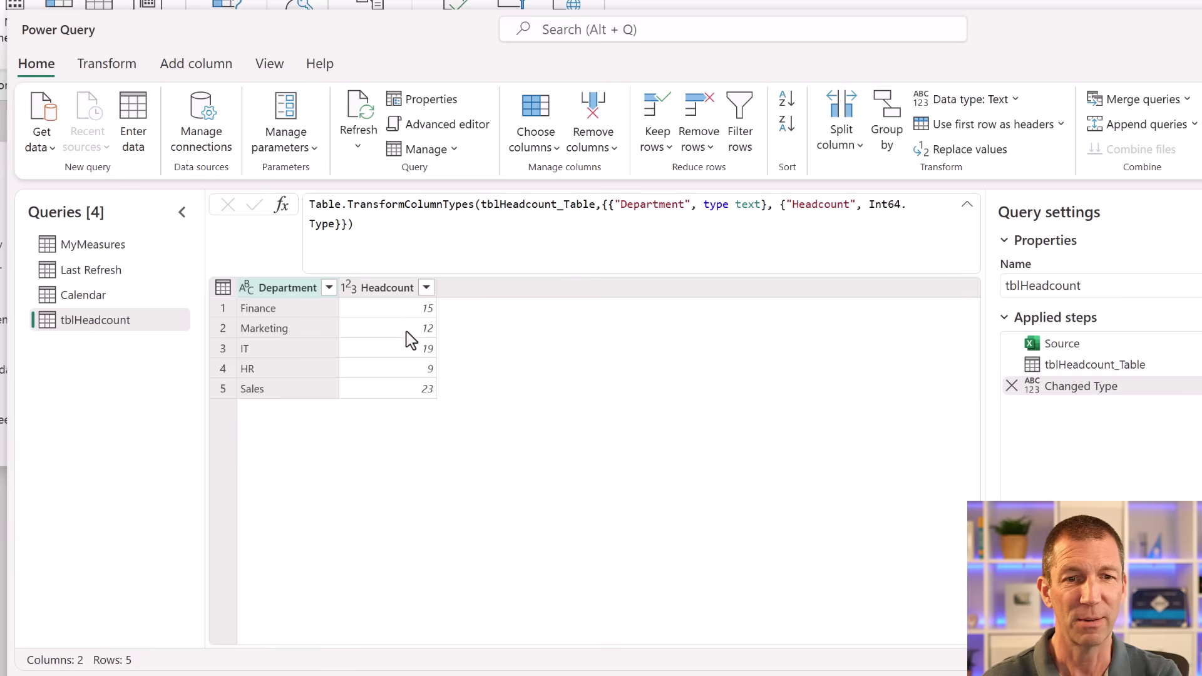
left_click(1115, 347)
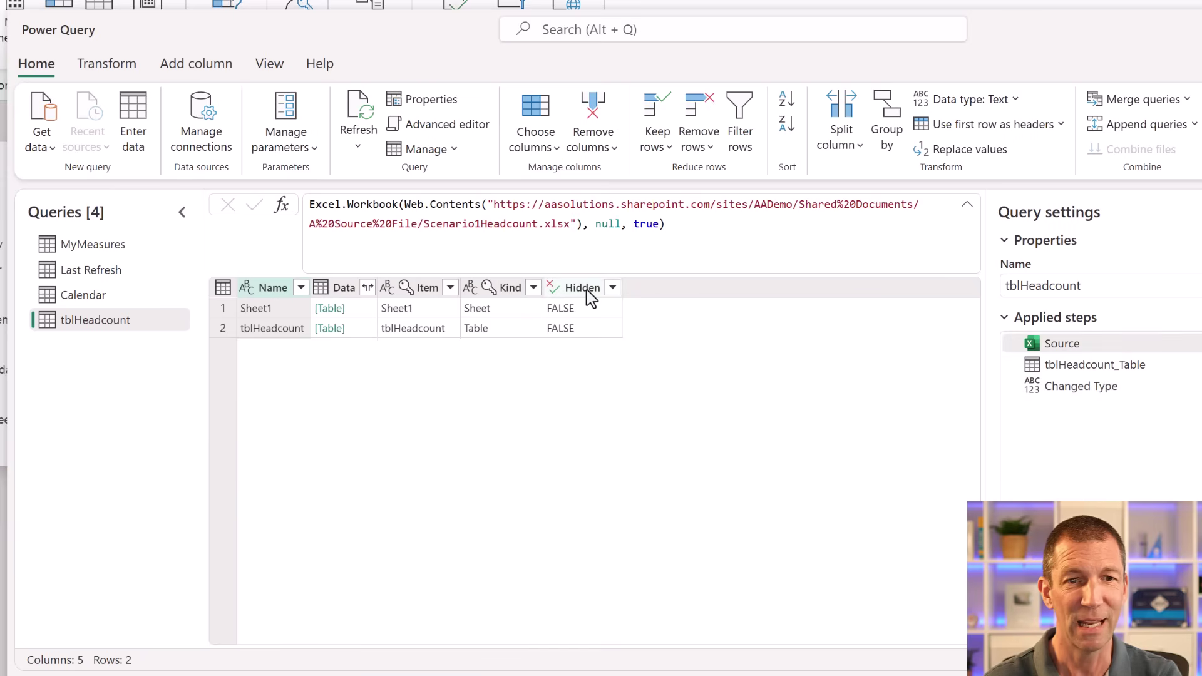
key("BackSpace")
type("2")
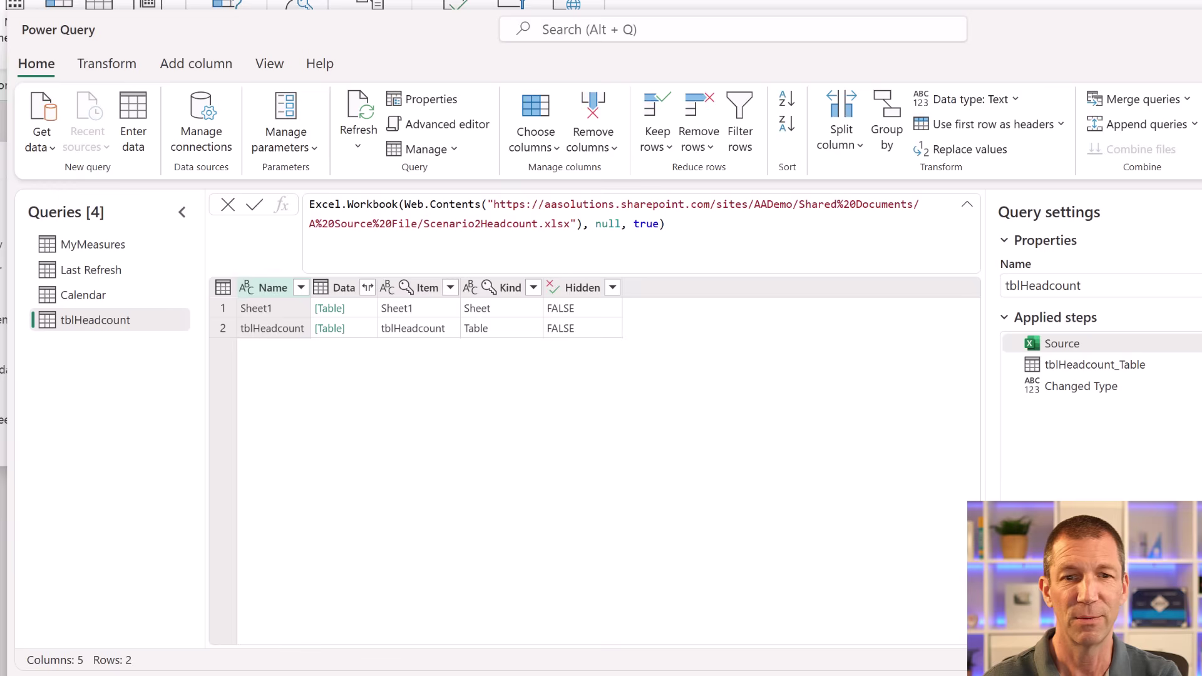
Step: Commit the Scenario2Headcount.xlsx source and connect to it with an Organizational account
key("Return")
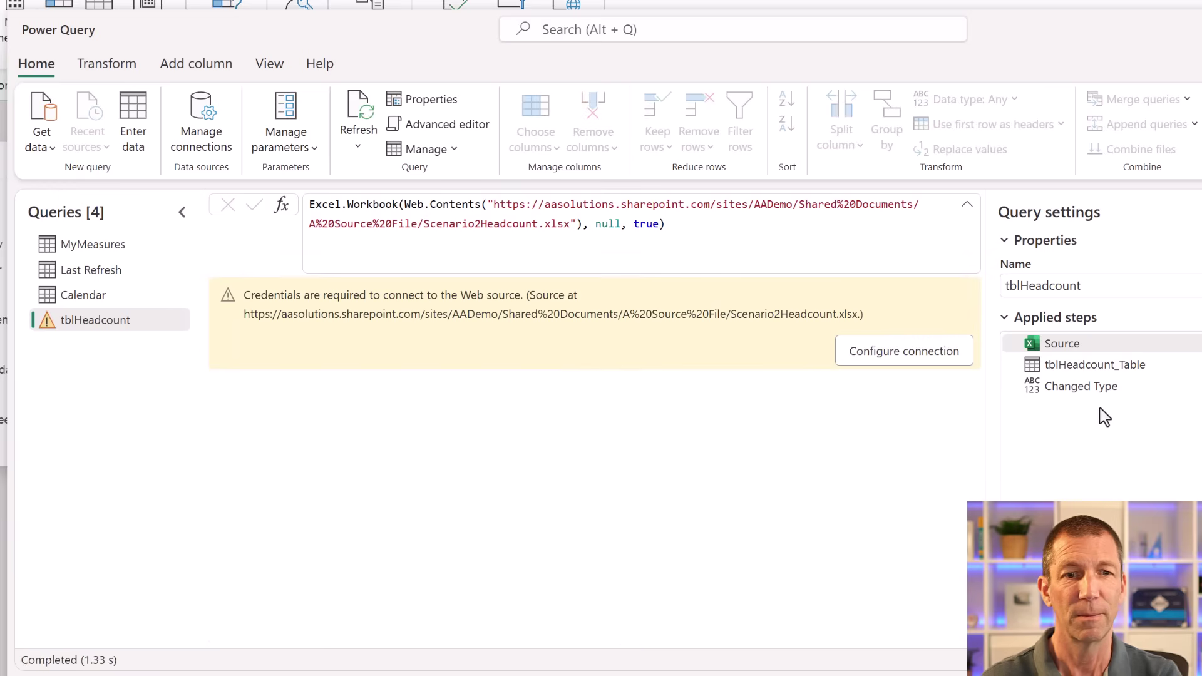
left_click(919, 362)
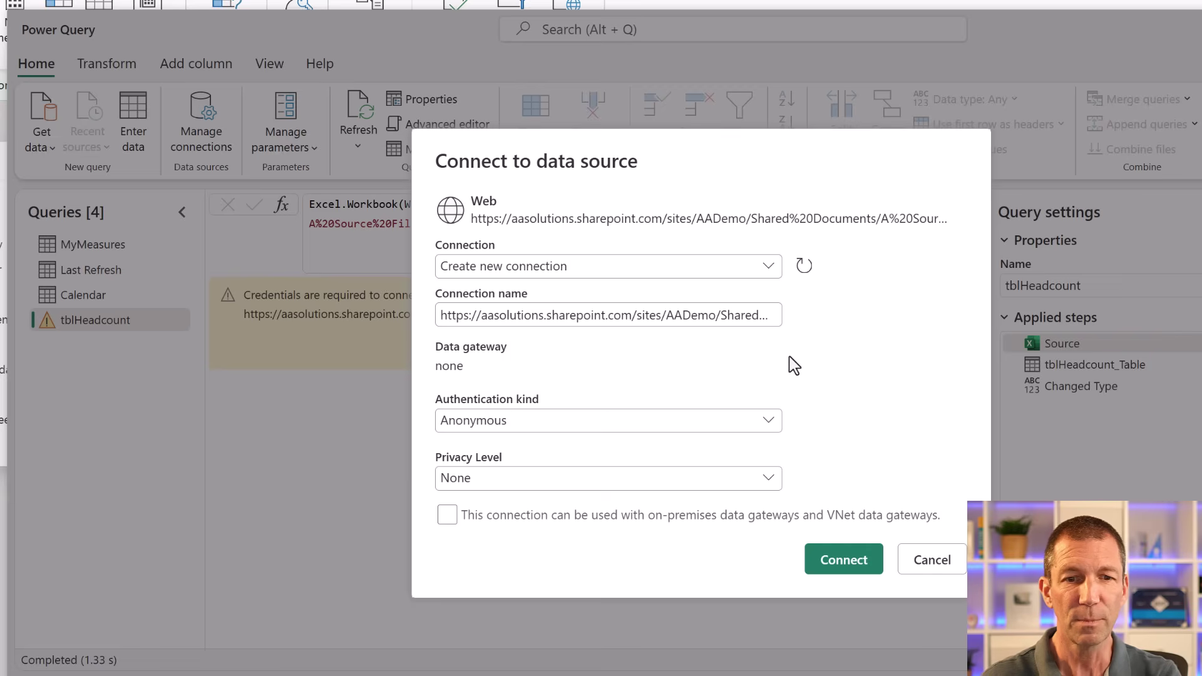
left_click(756, 426)
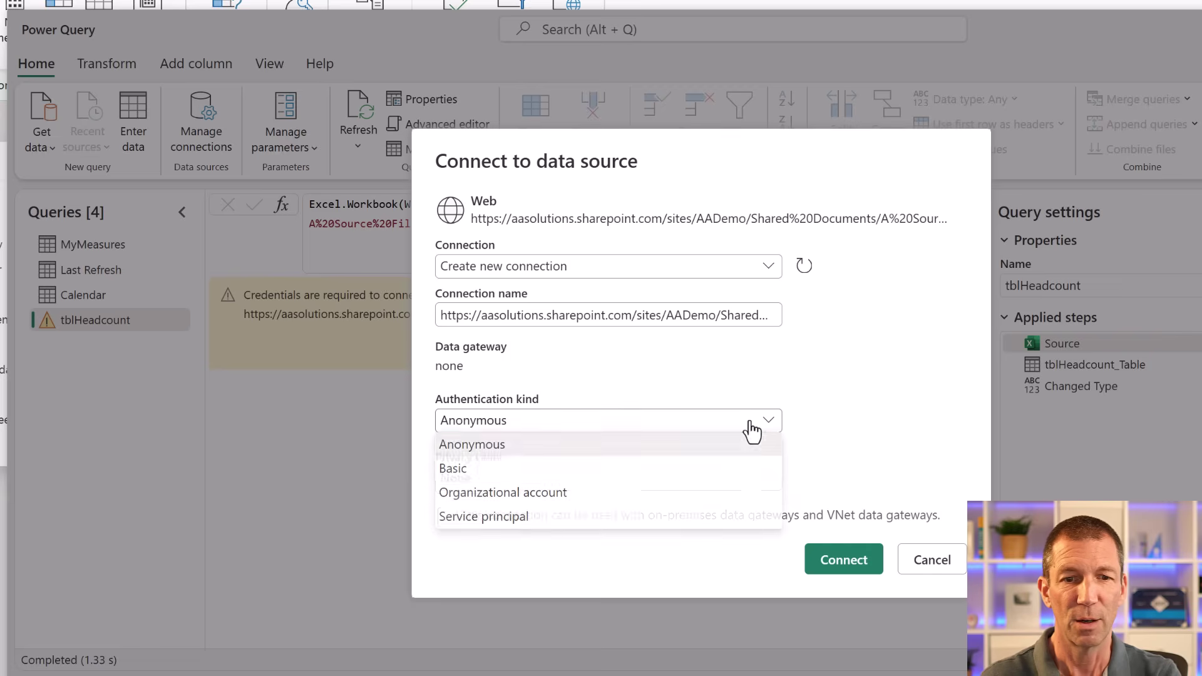
left_click(572, 495)
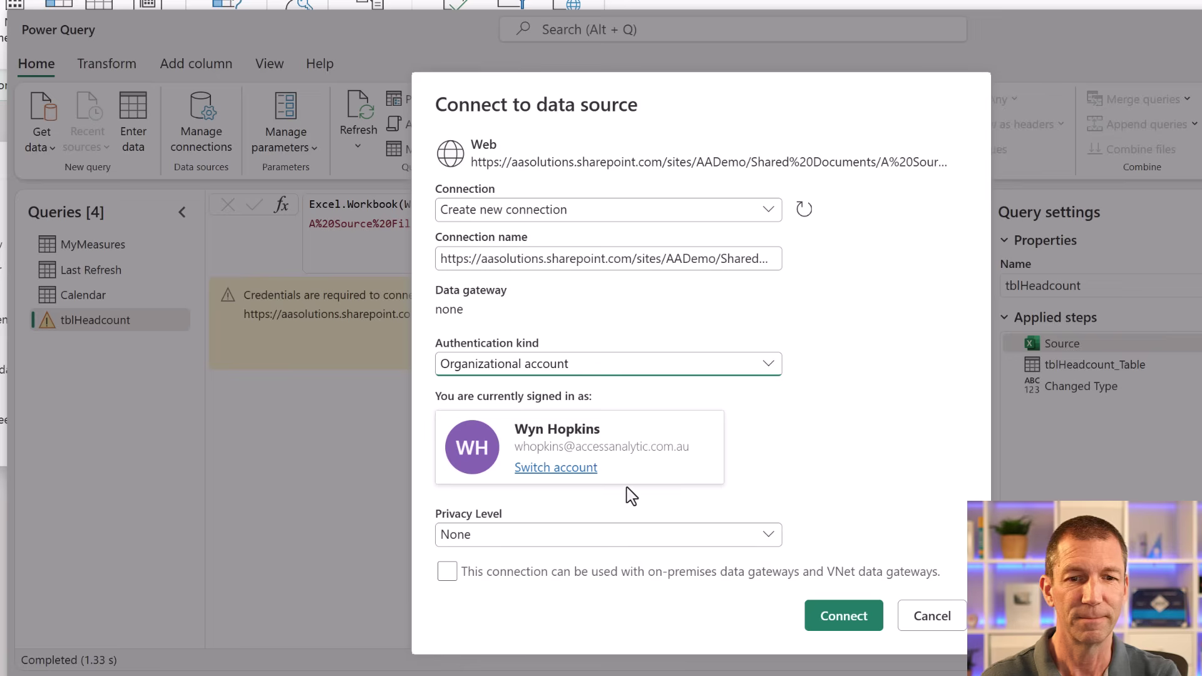
left_click(845, 620)
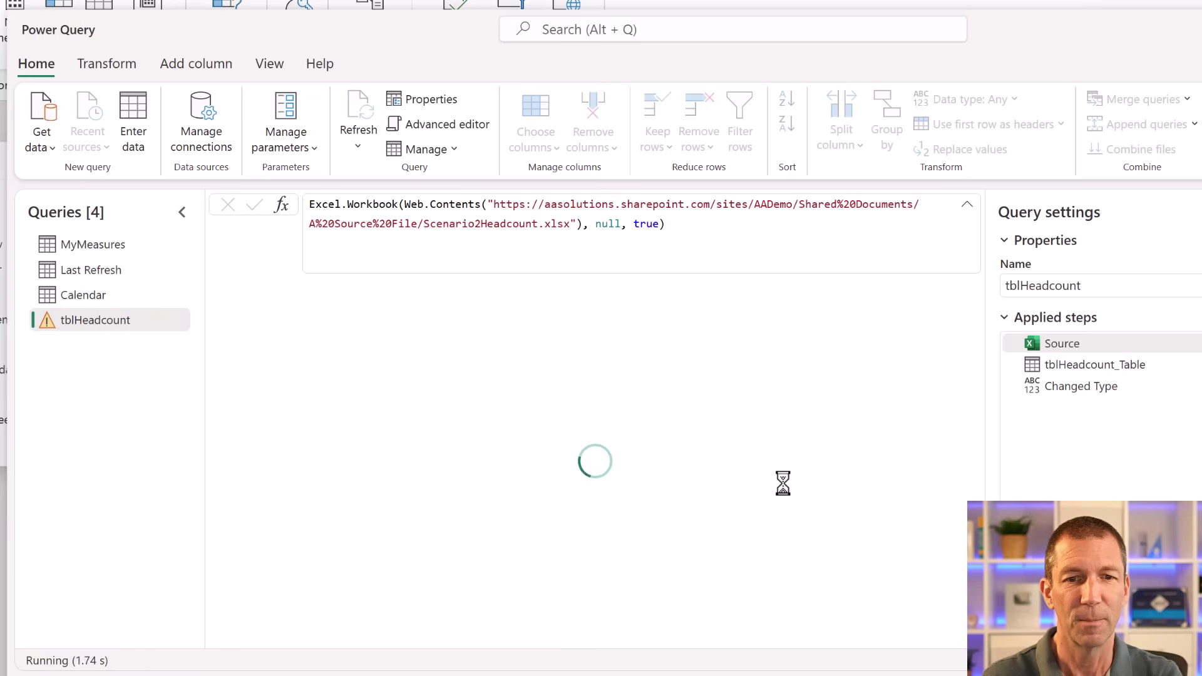
Step: Check the tblHeadcount Changed Type step's results
left_click(1098, 382)
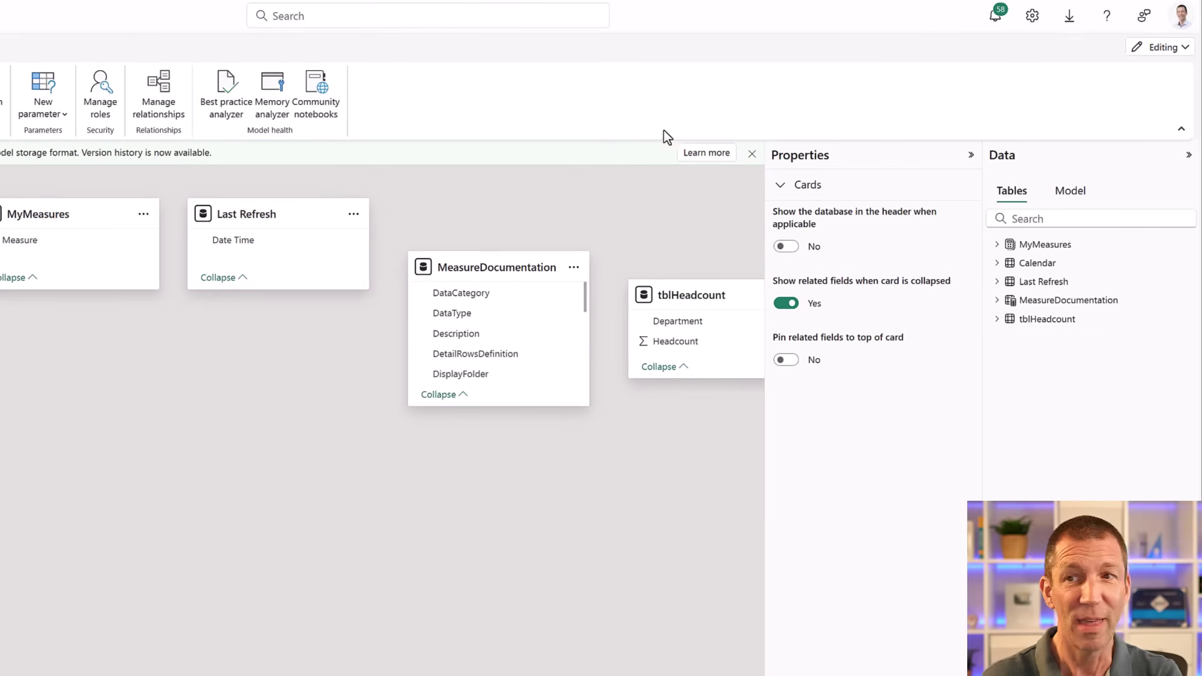
Step: Switch the semantic model from Editing to Viewing mode
left_click(1161, 47)
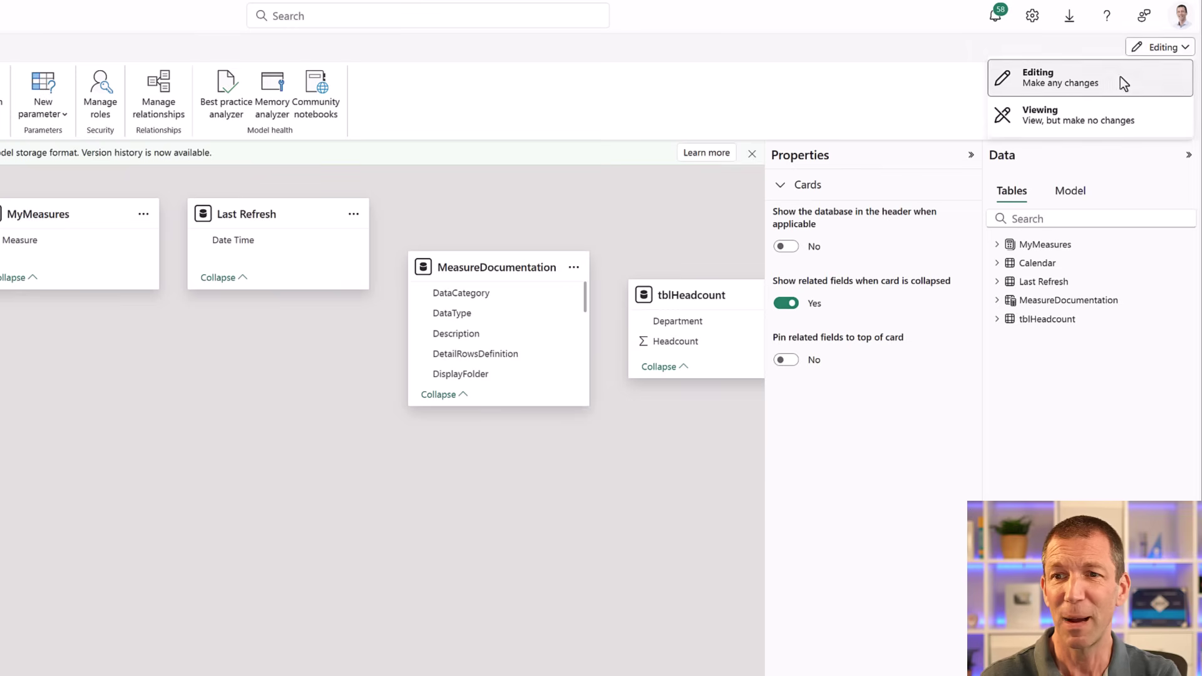
left_click(1062, 122)
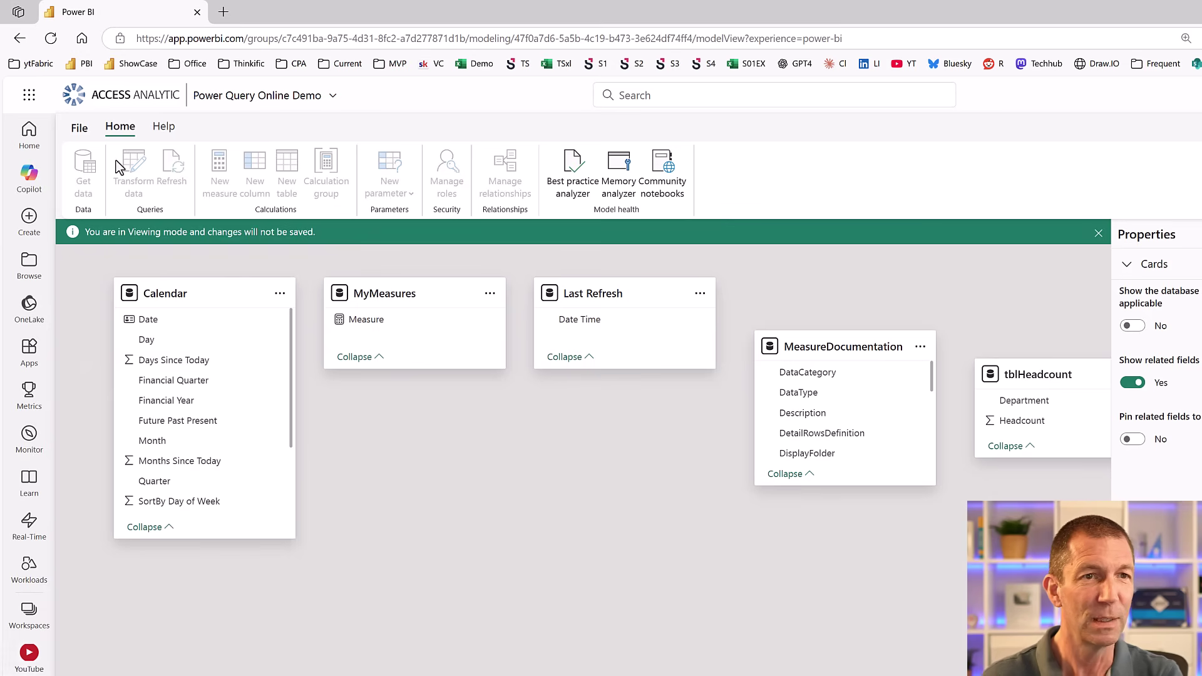
Step: In a duplicated browser tab, show the Power Query Online Demo report's Headcount page
right_click(145, 15)
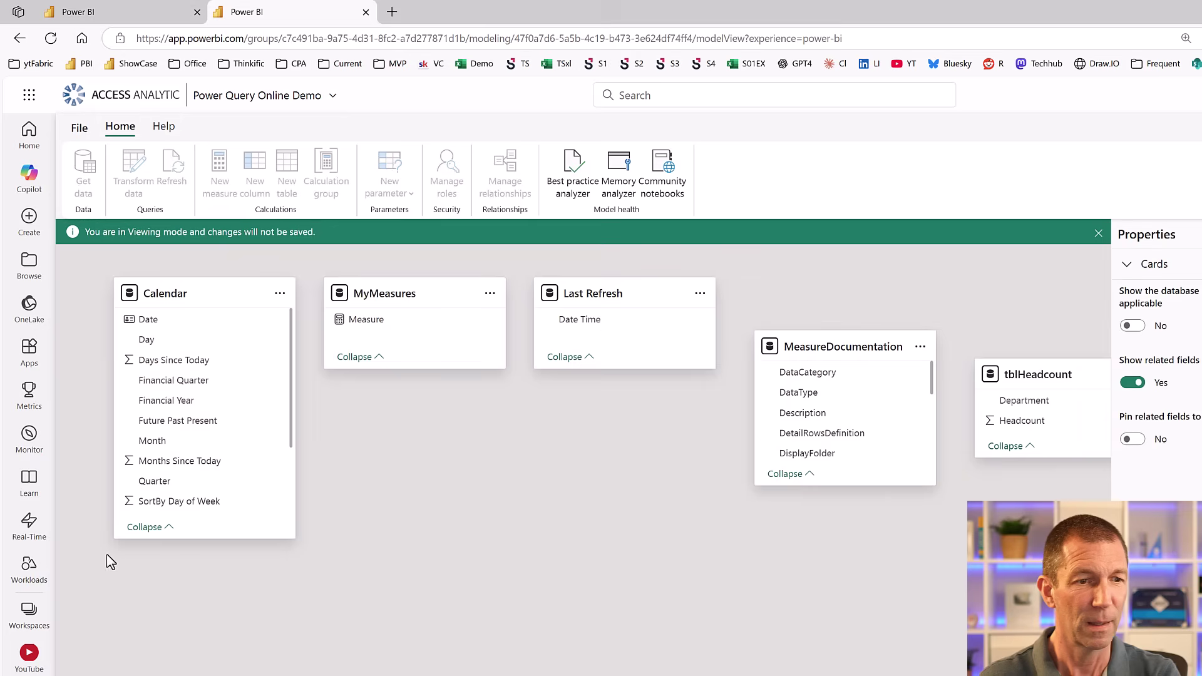
left_click(28, 655)
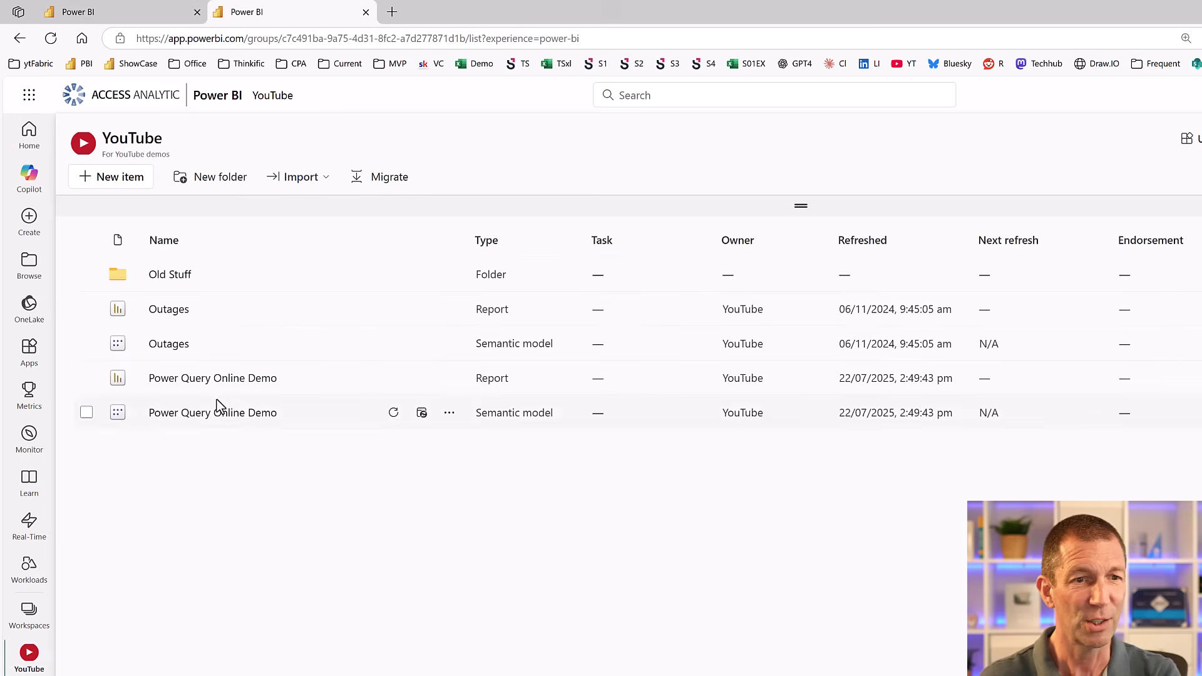
left_click(224, 380)
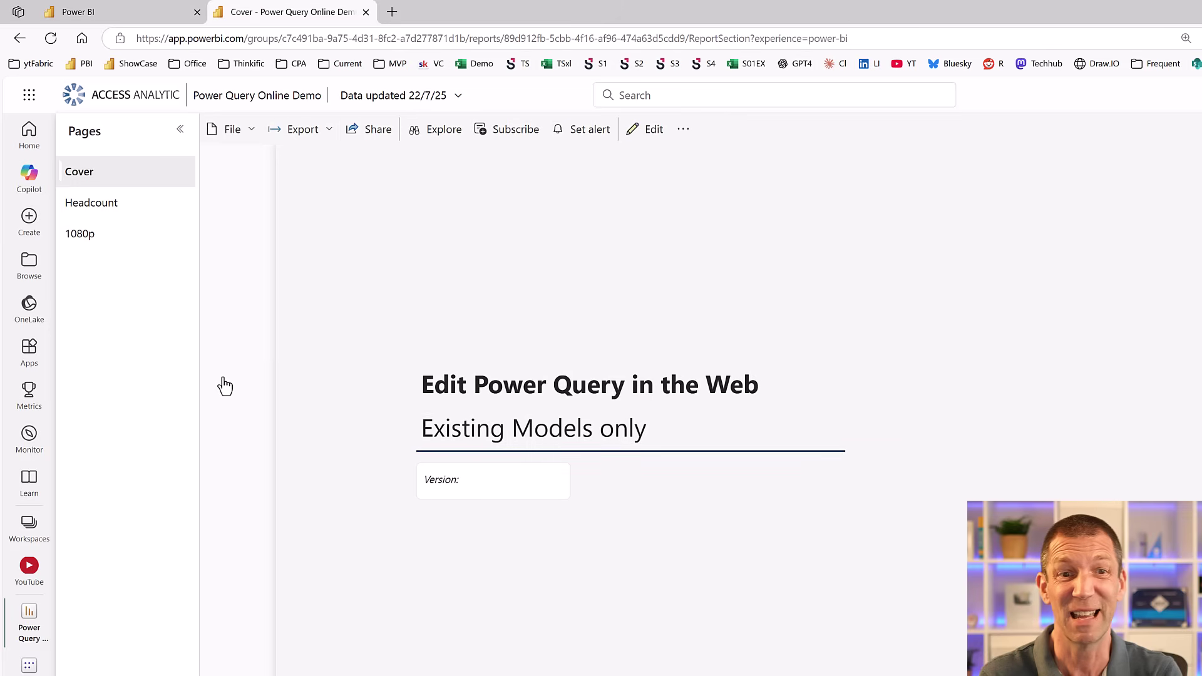
left_click(148, 213)
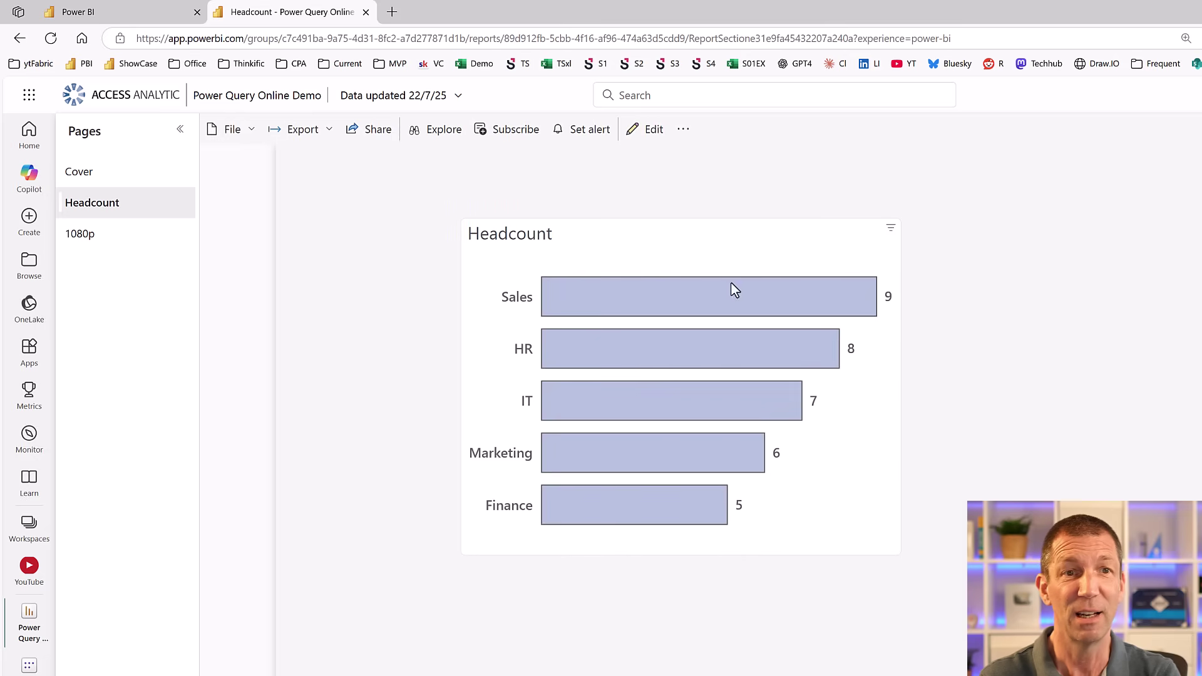
Step: Pull the Headcount report tab out into its own browser window
left_click_drag(313, 15, 990, 141)
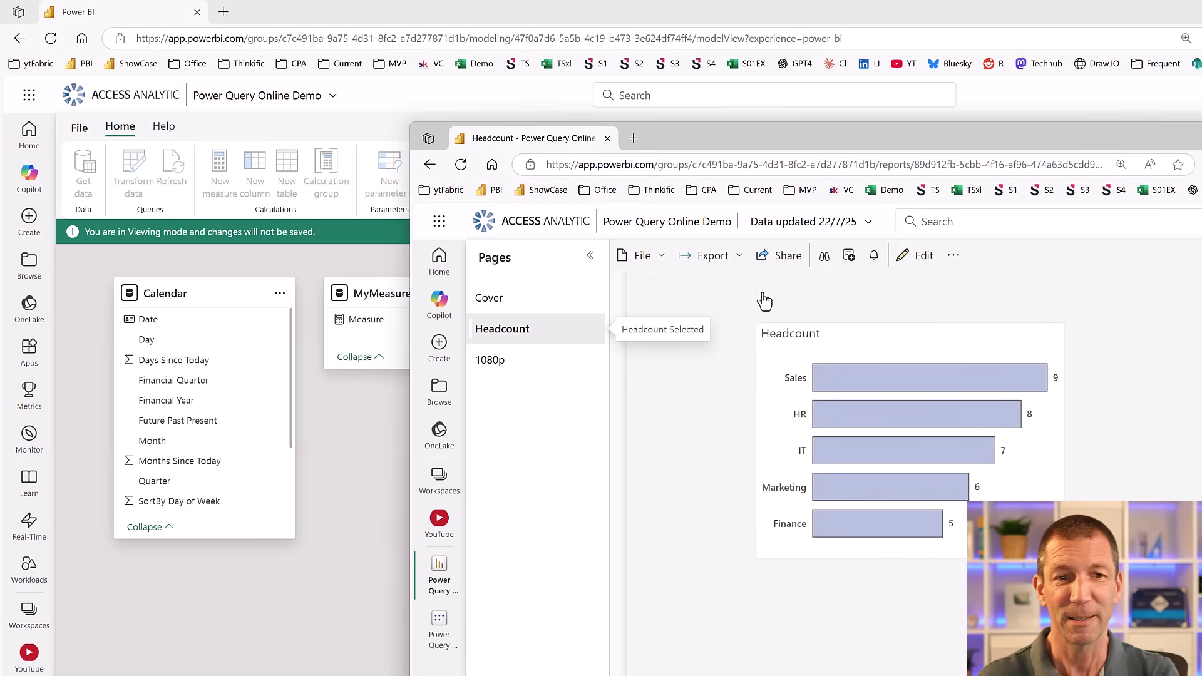
Step: Check the YouTube workspace's Power BI data model settings, then open the Power Query Online Demo report
left_click(439, 523)
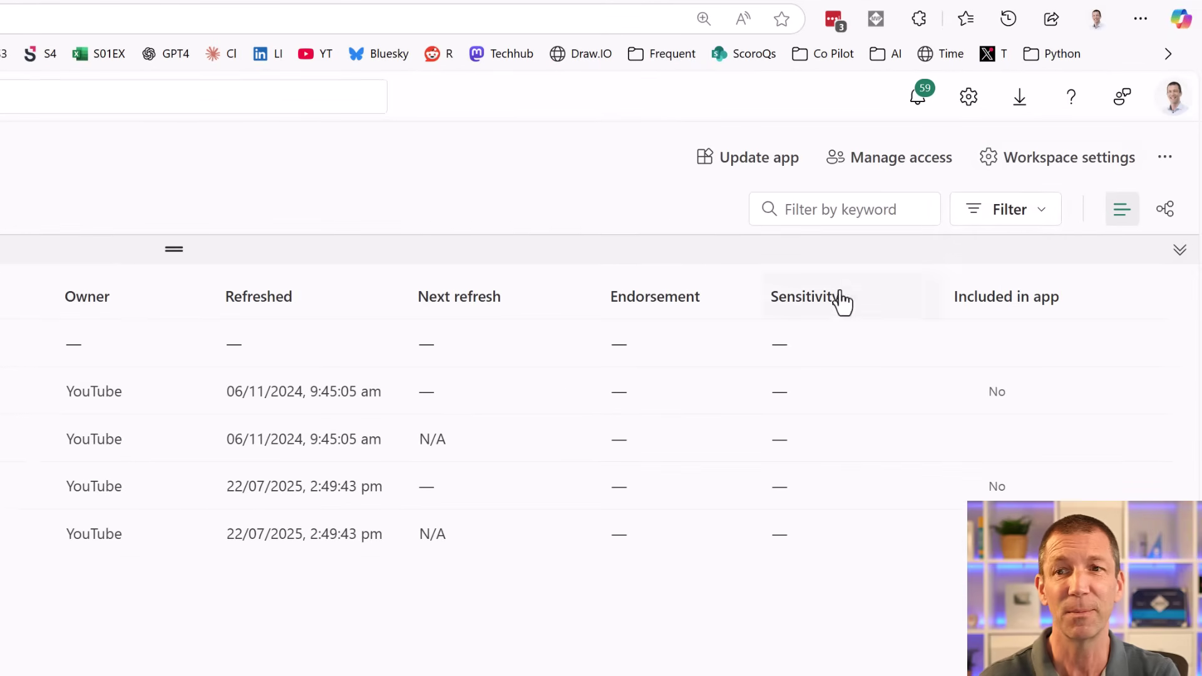
left_click(1011, 168)
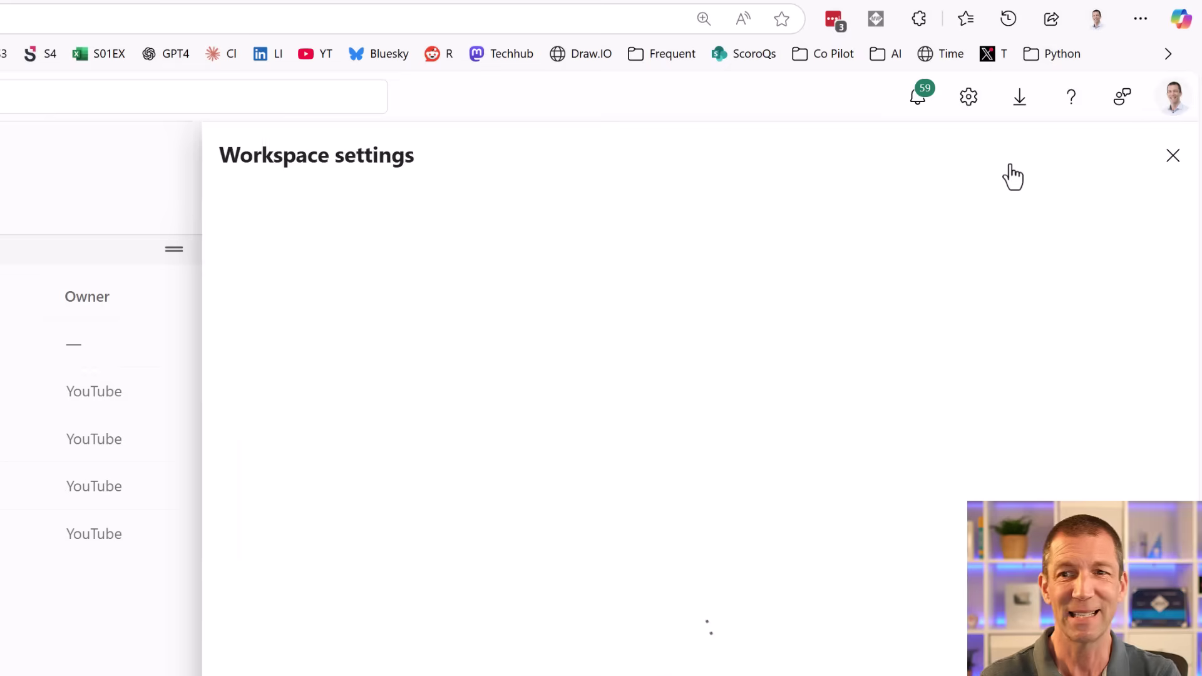
left_click(345, 619)
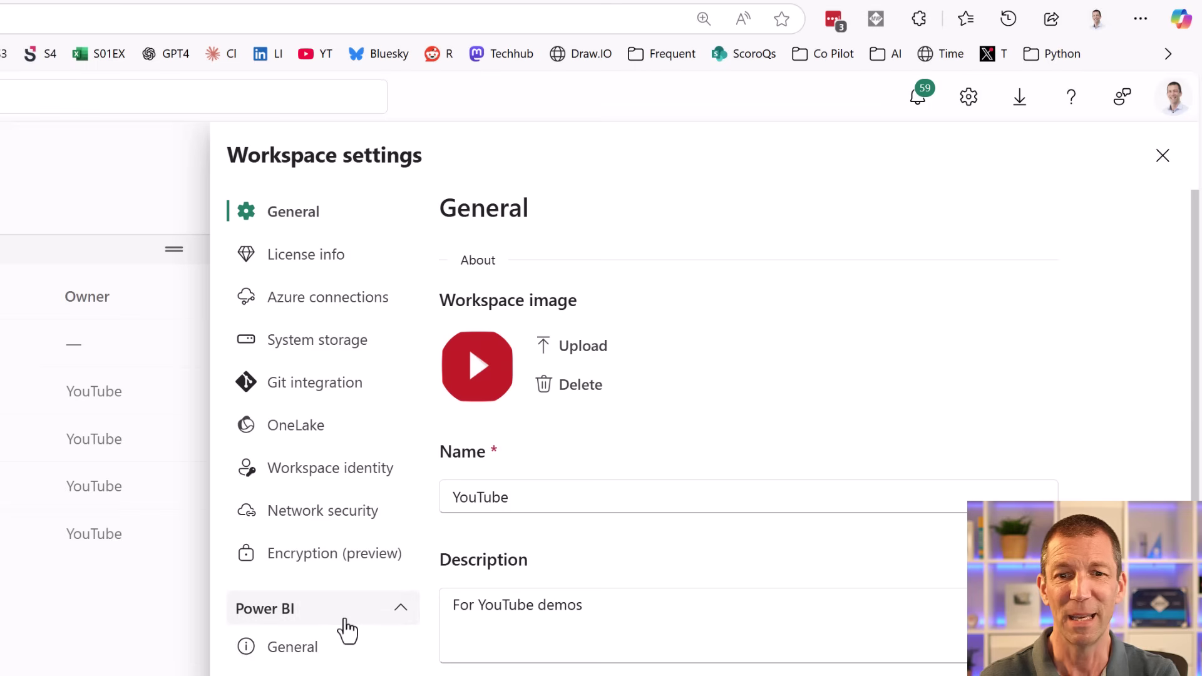
left_click(299, 654)
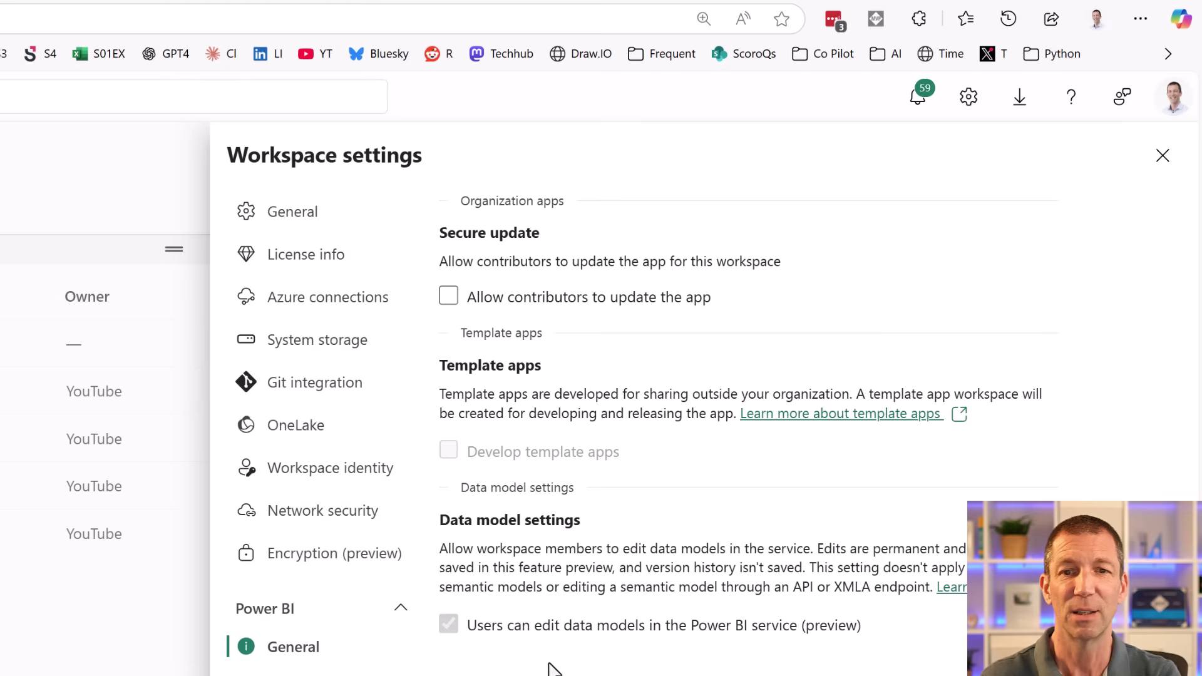
left_click(1153, 163)
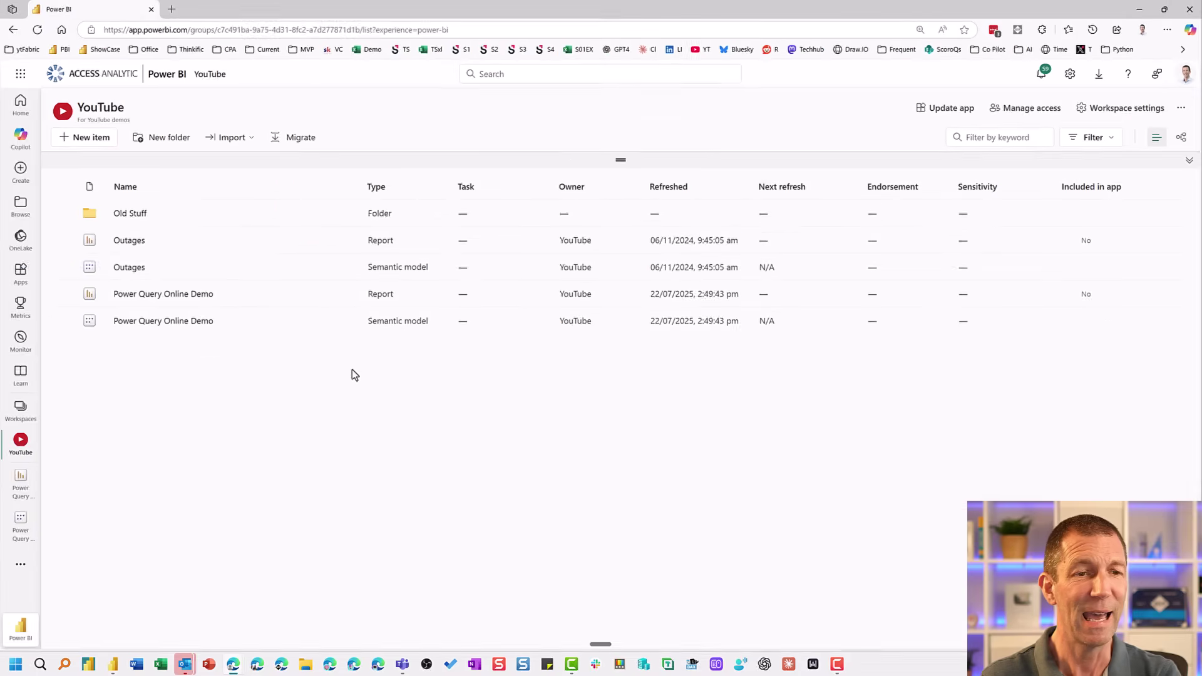
left_click(203, 297)
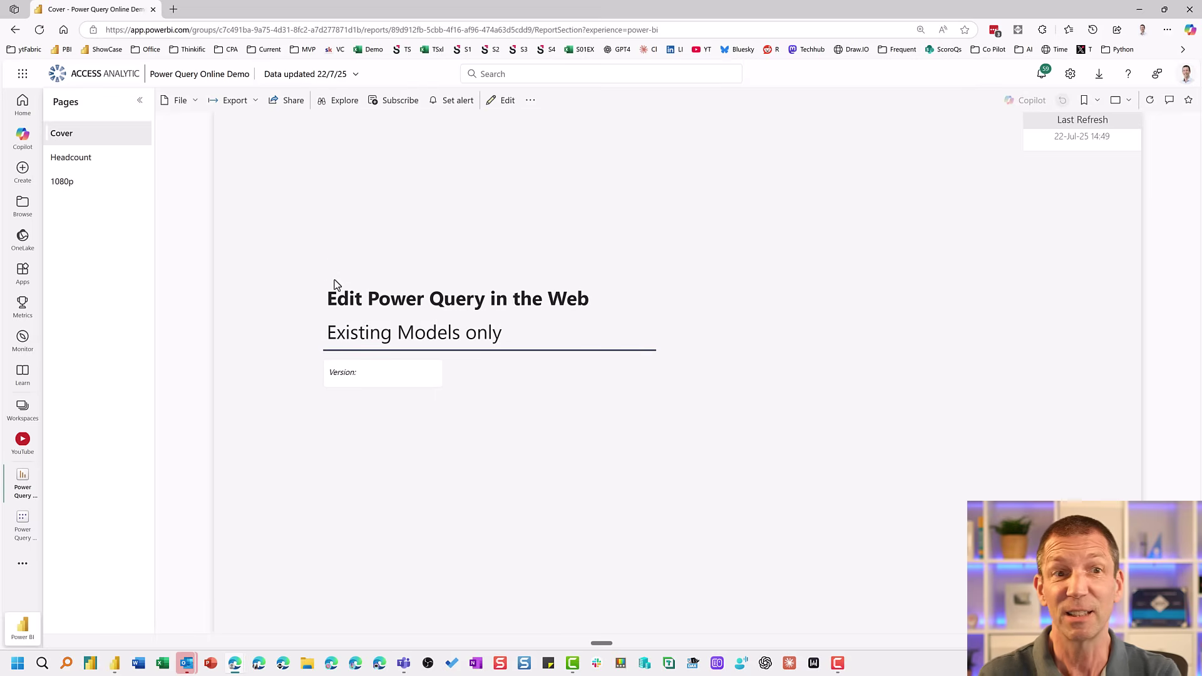
Step: Download a copy of the Power Query Online Demo report and its data as a .pbix file
left_click(191, 110)
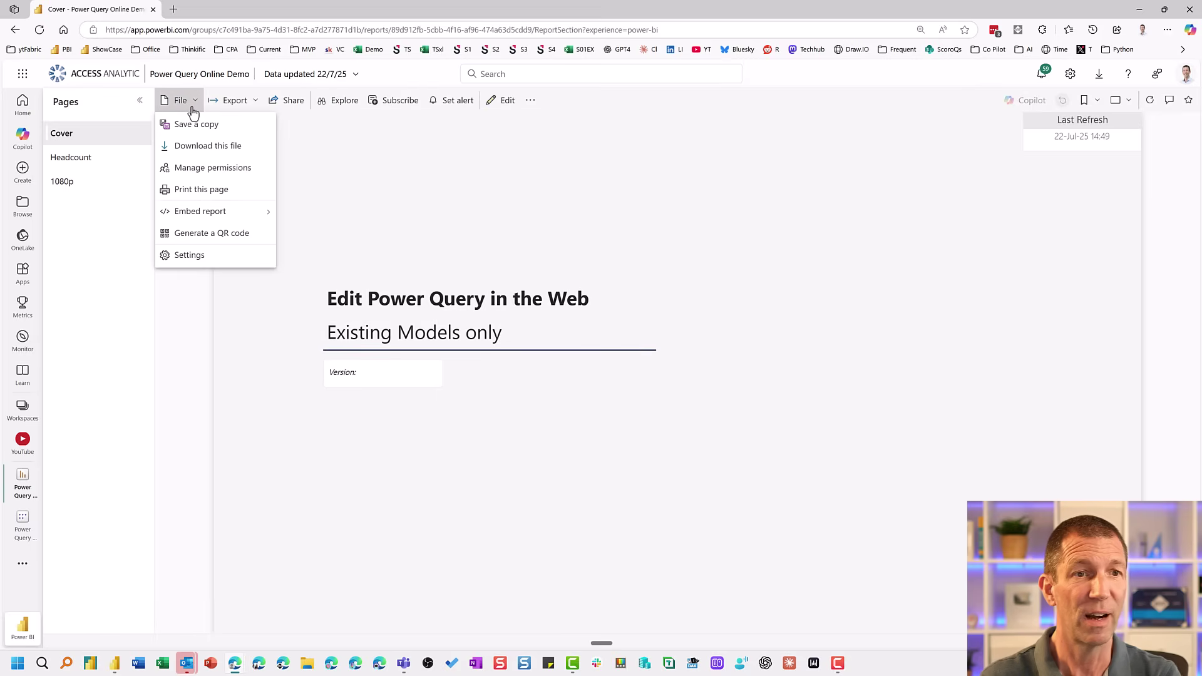
left_click(214, 157)
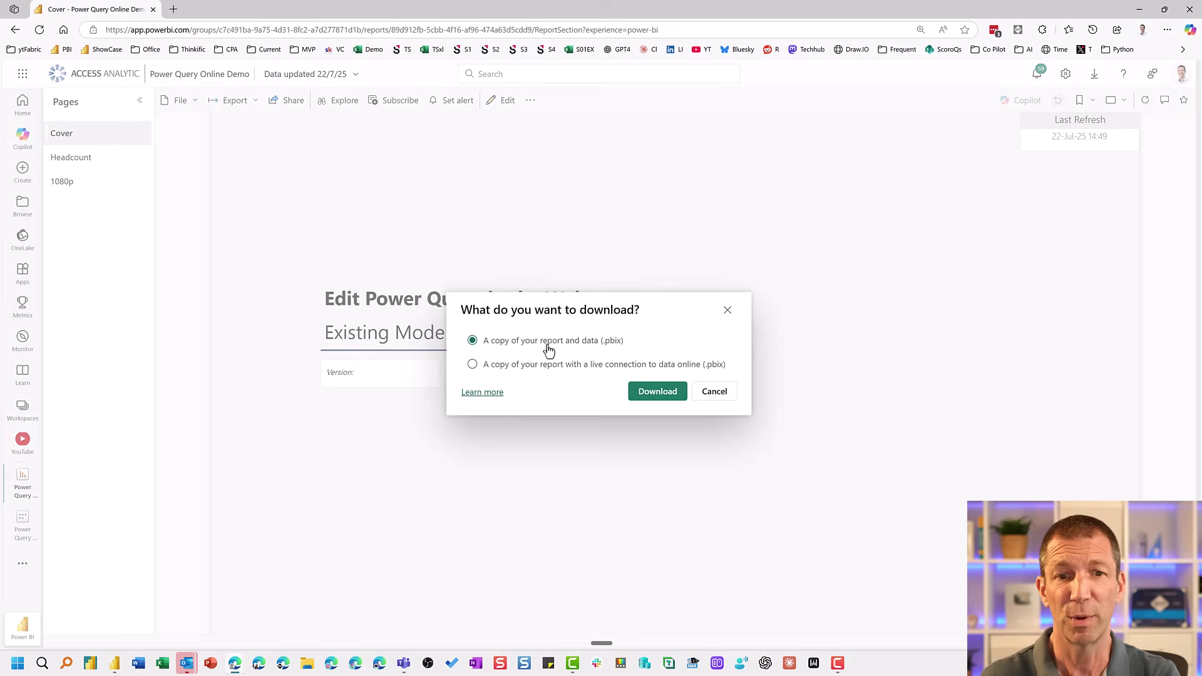
left_click(665, 401)
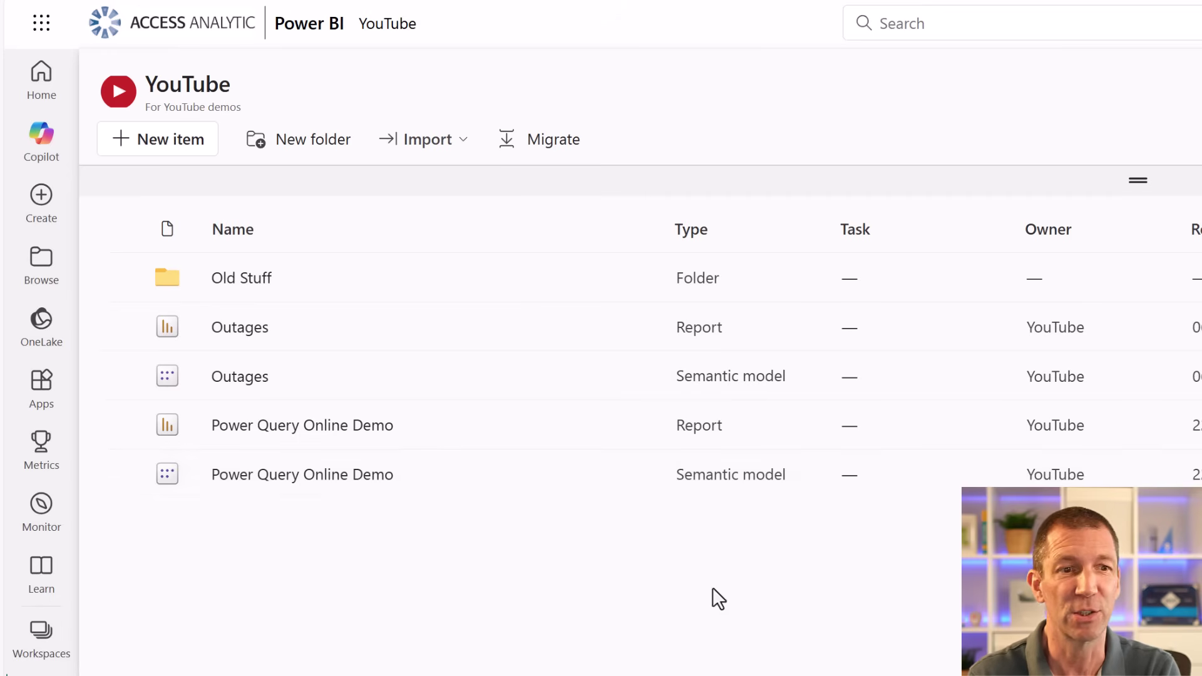
Step: Open the version history of the Power Query Online Demo semantic model
mouse_move(354, 492)
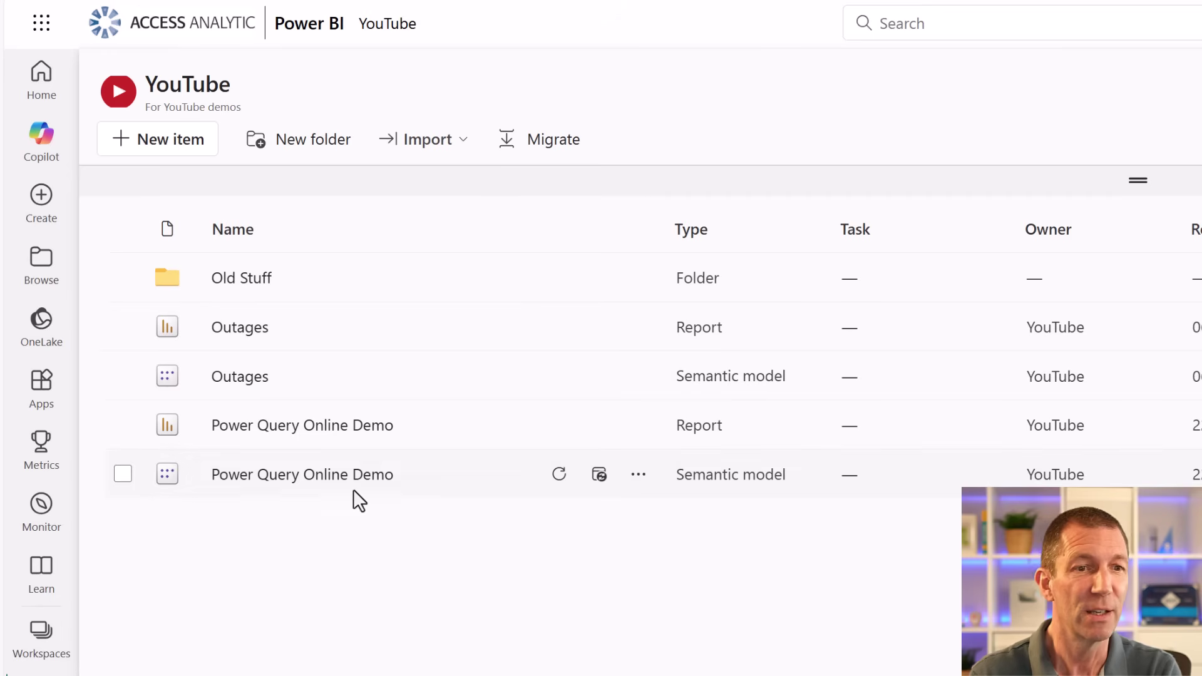
left_click(639, 476)
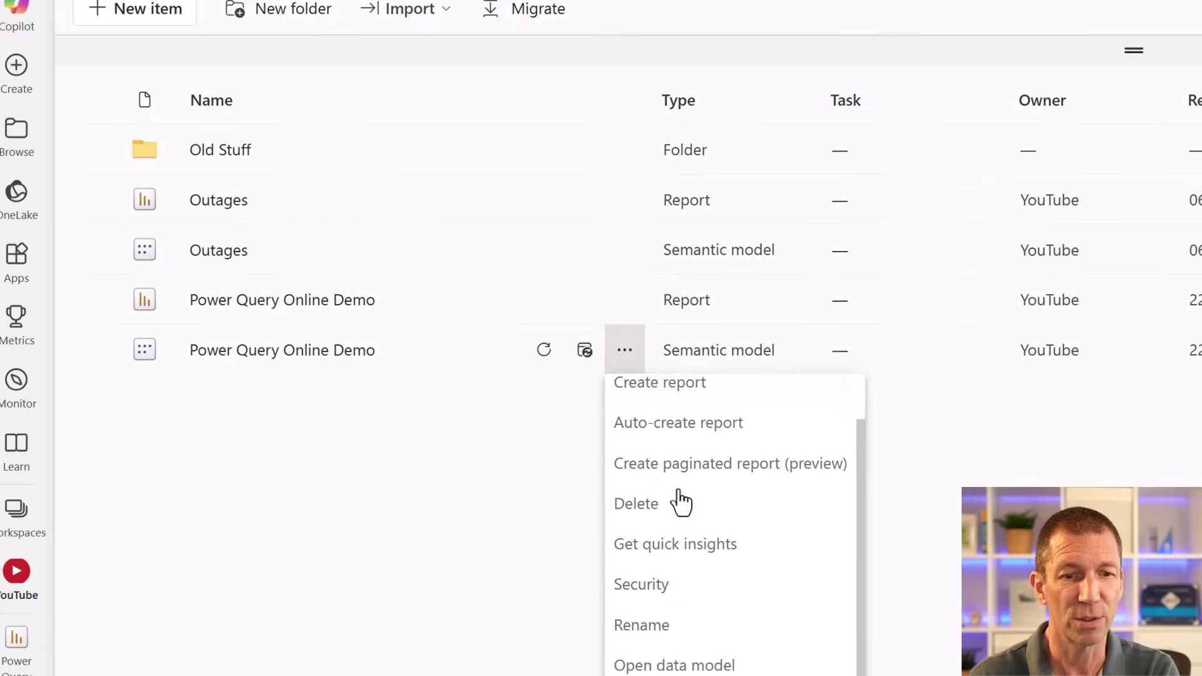
scroll(684, 505, "down", 1)
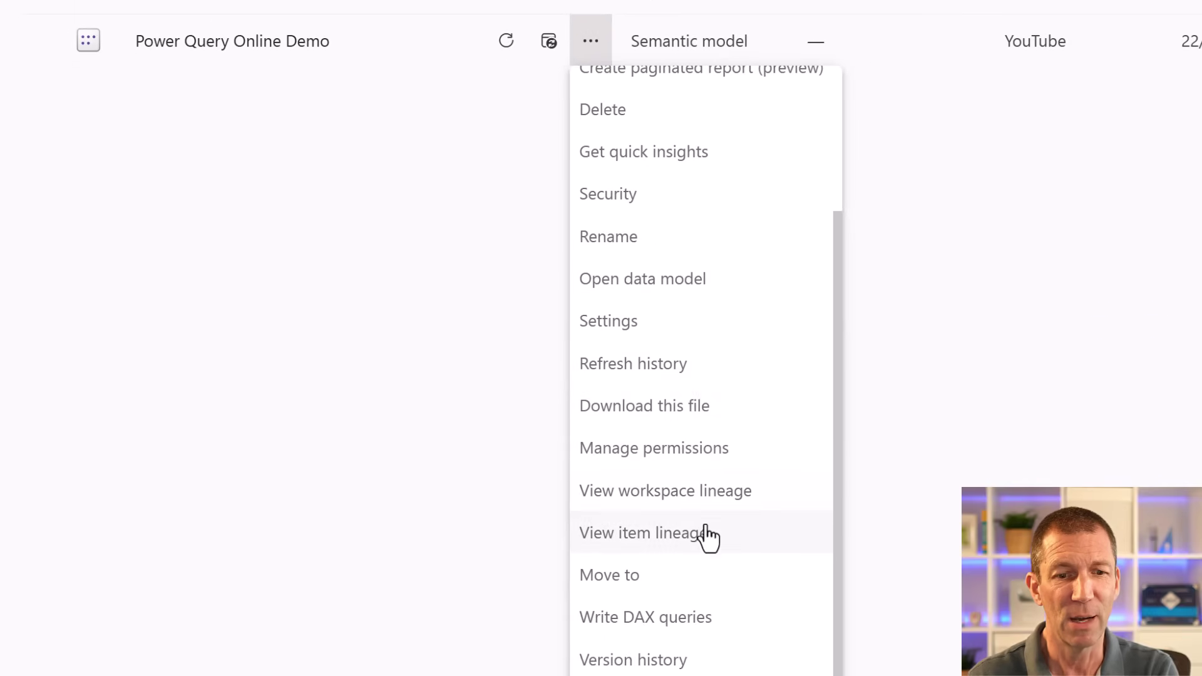
left_click(689, 663)
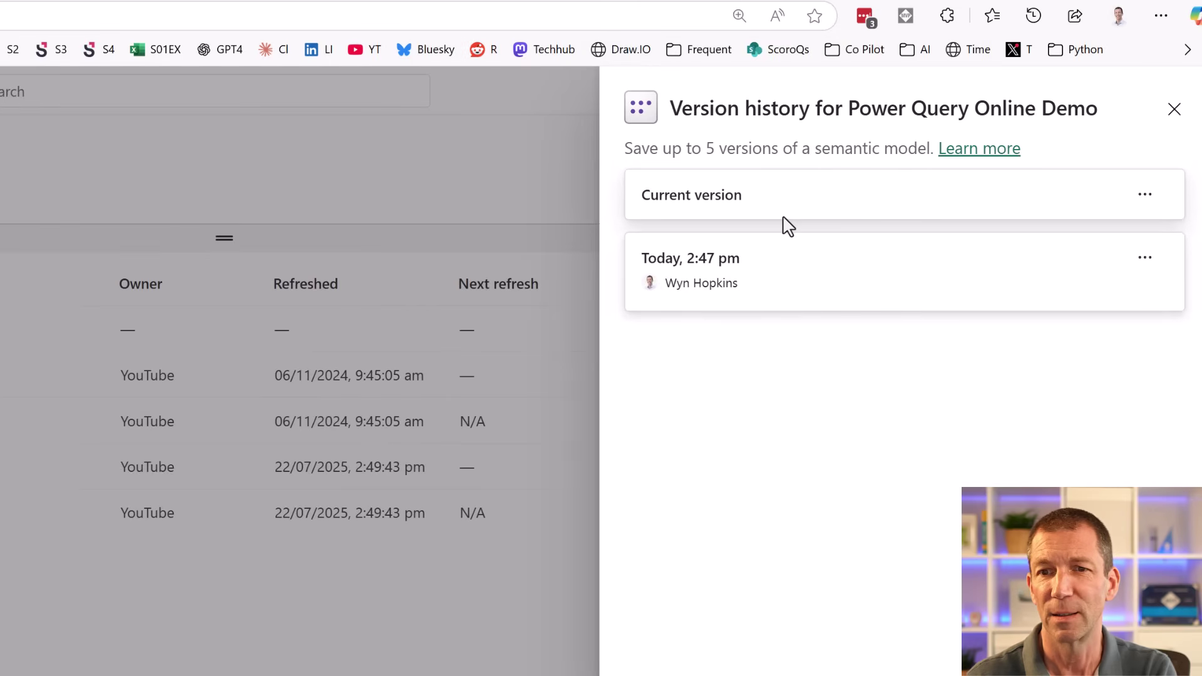
Step: Restore the earlier 2:47 pm version of the semantic model
left_click(1144, 262)
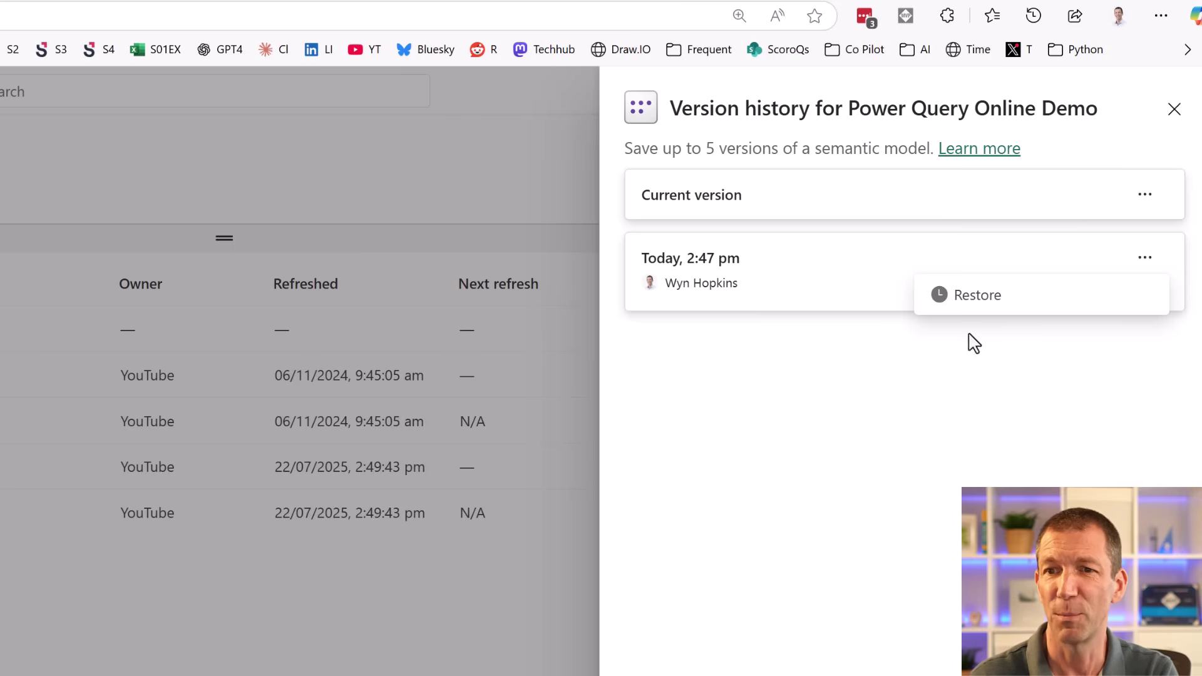
left_click(976, 301)
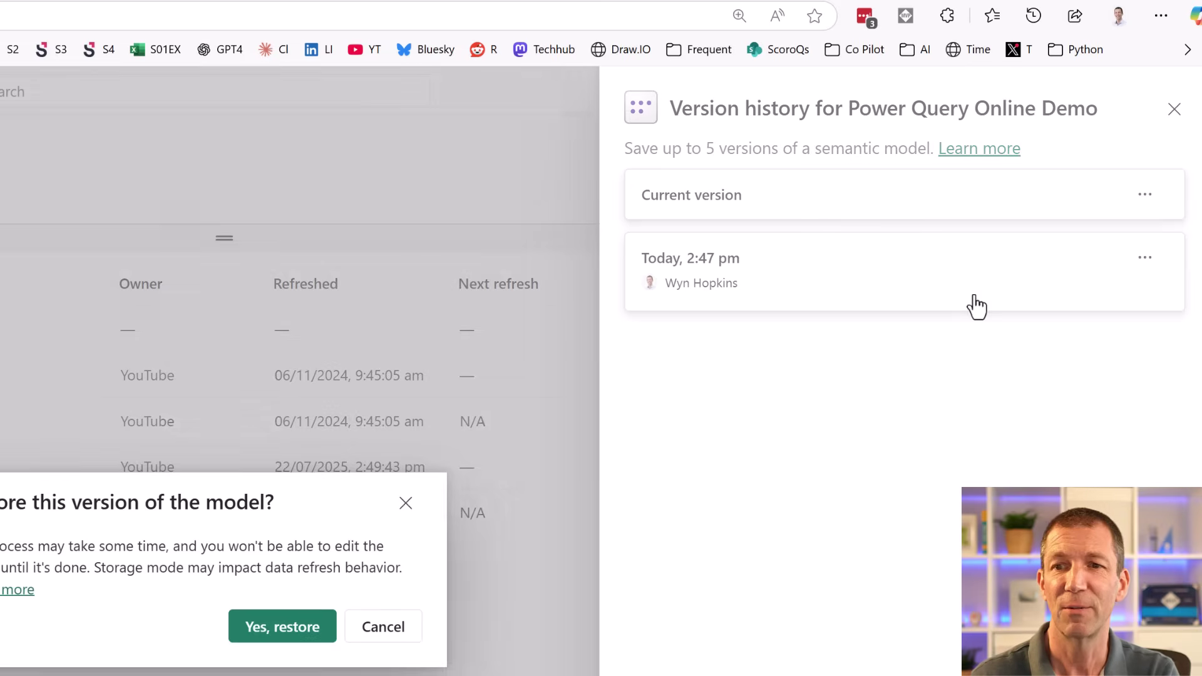
left_click(282, 627)
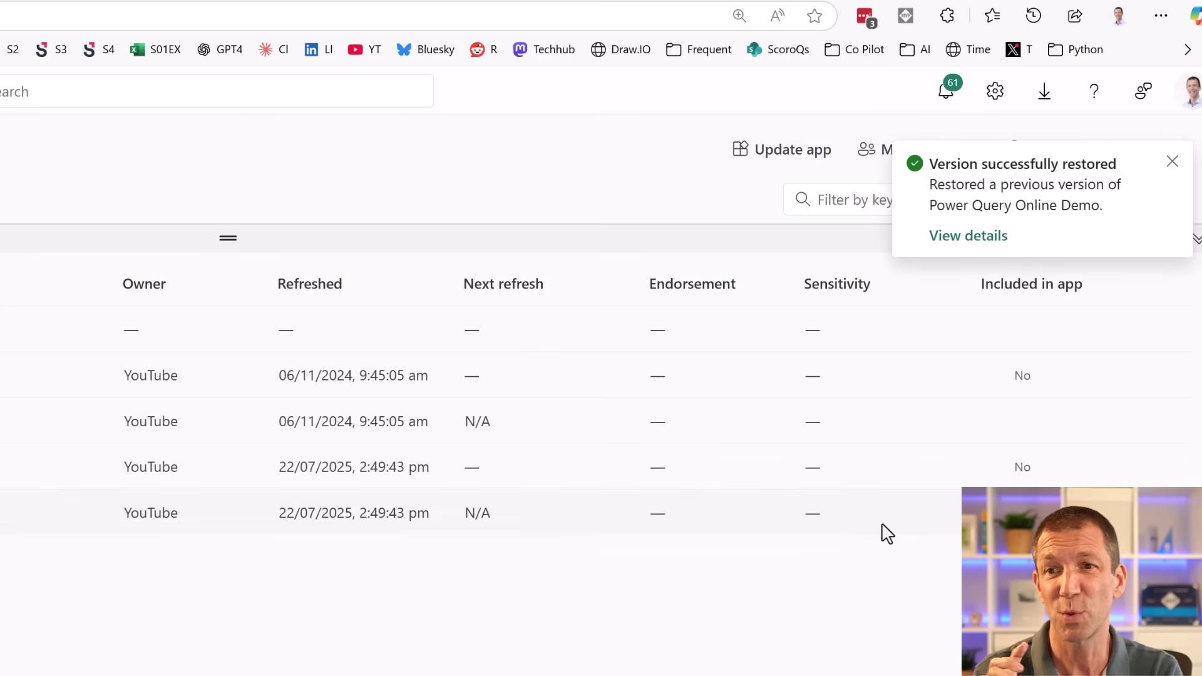
Step: View the restored model's version history, then reload the report's Headcount page to refresh its figures
left_click(985, 241)
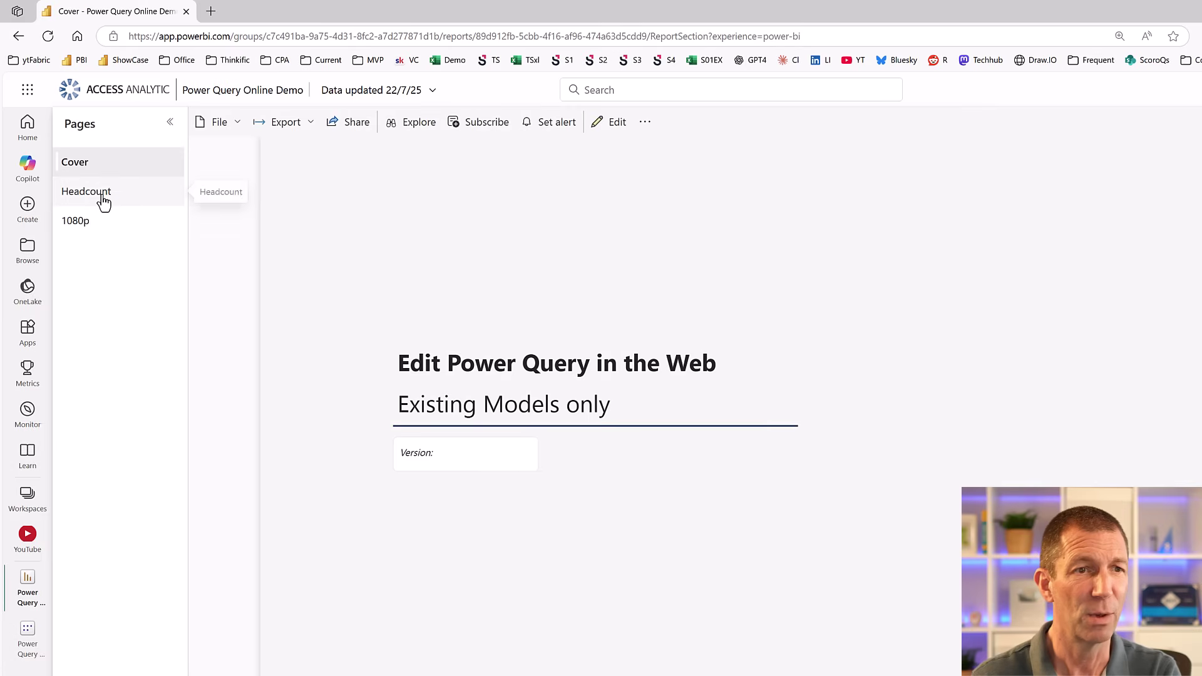
left_click(102, 194)
mouse_move(529, 463)
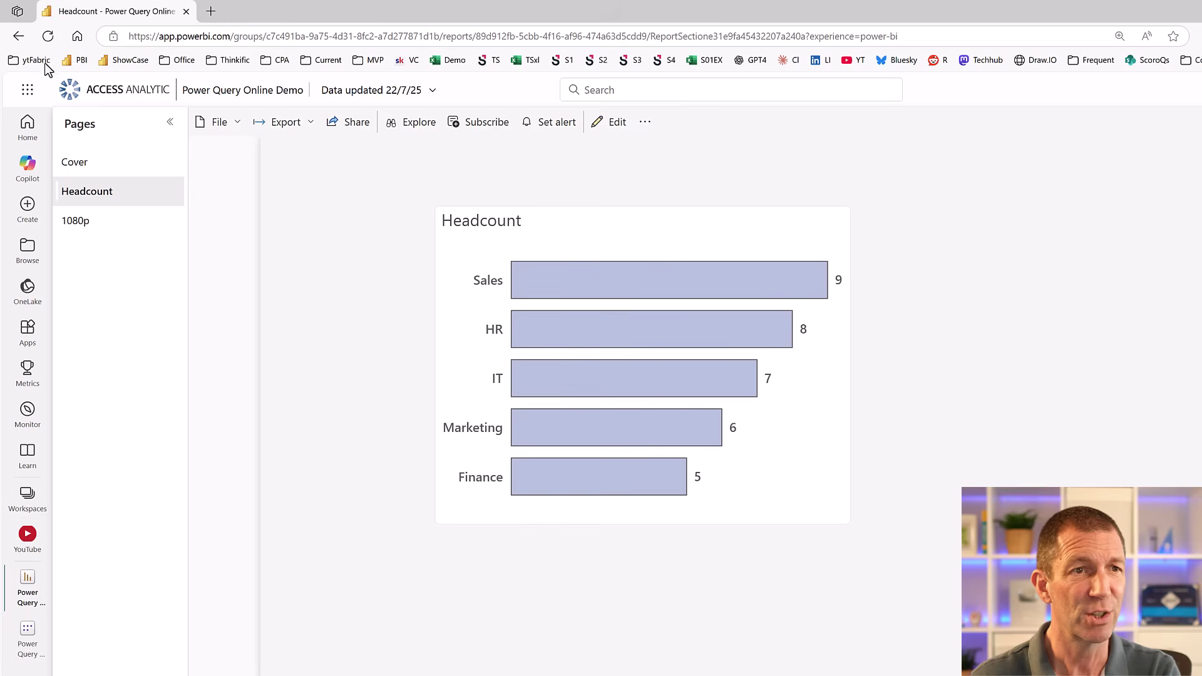
left_click(48, 36)
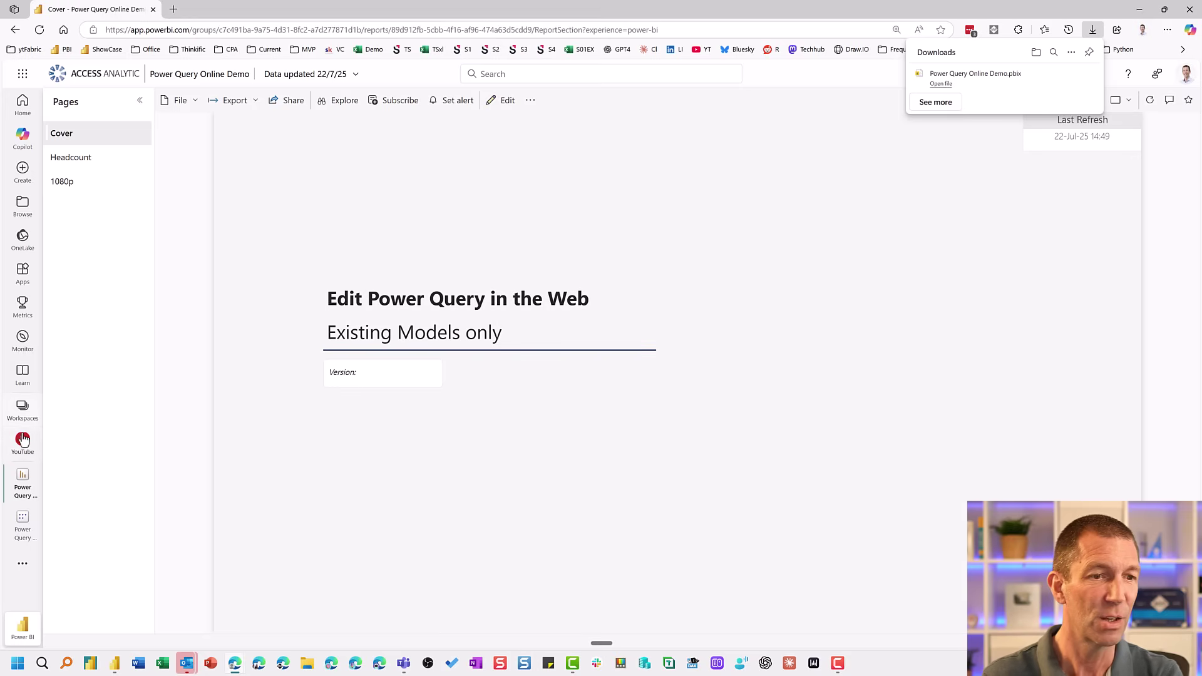
Step: Start a new semantic model in the YouTube workspace using Paste or manually enter data
left_click(27, 439)
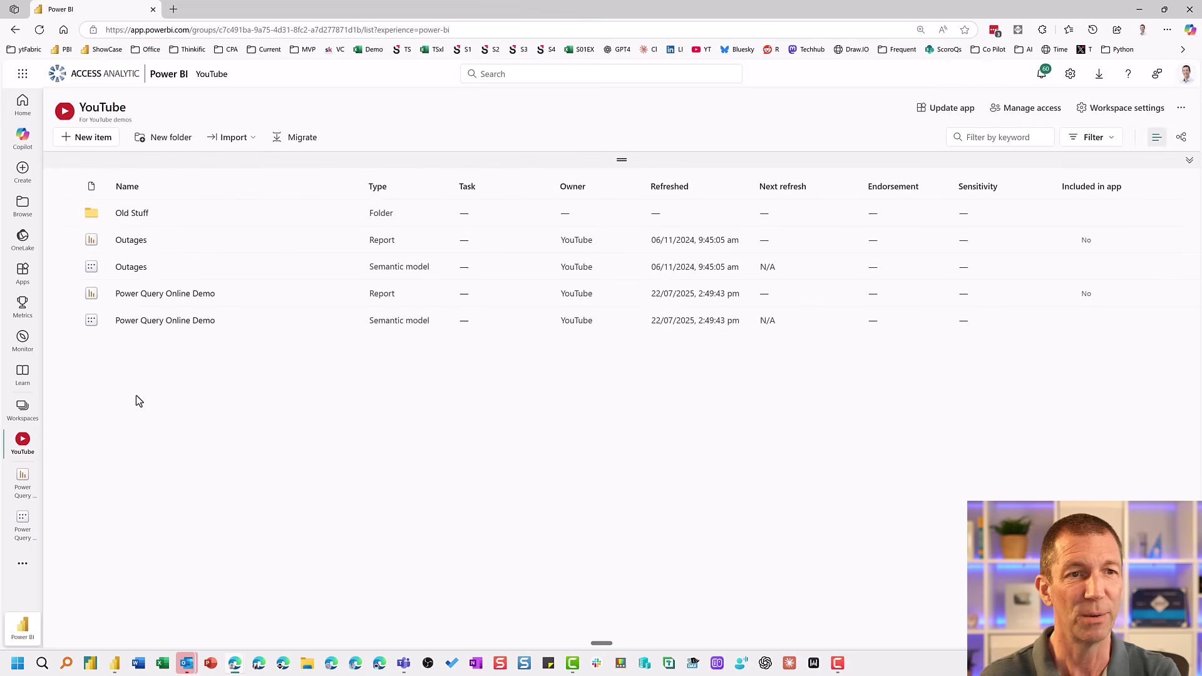
left_click(81, 139)
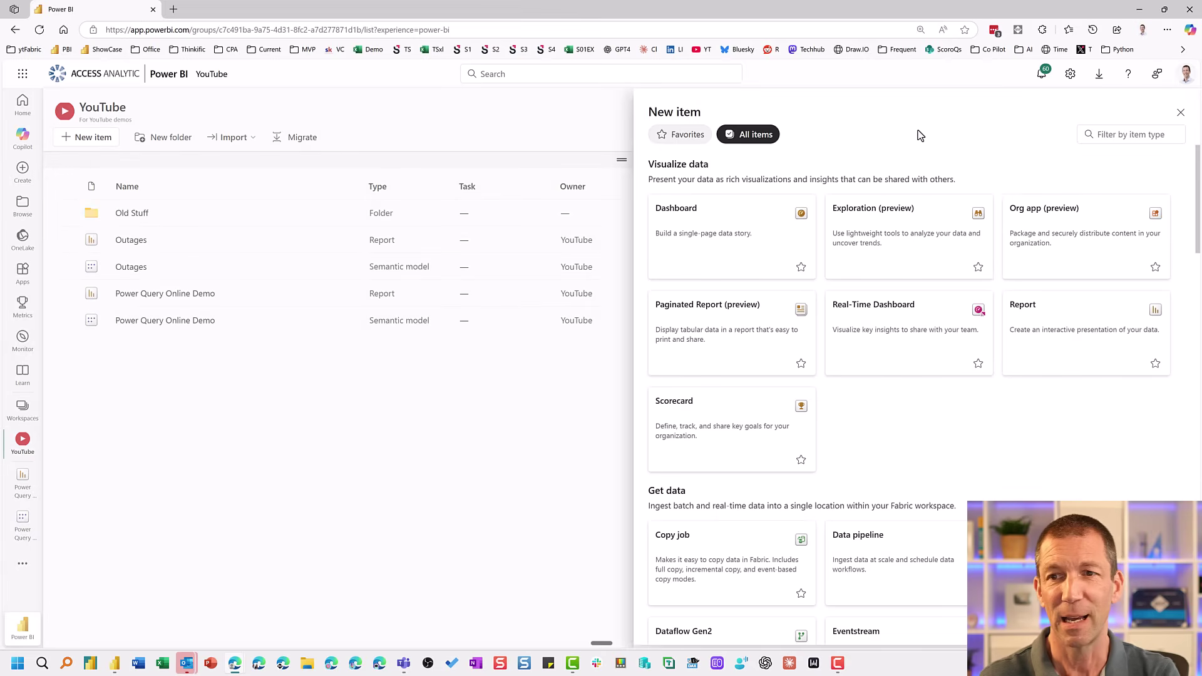
left_click(1114, 134)
type("seman")
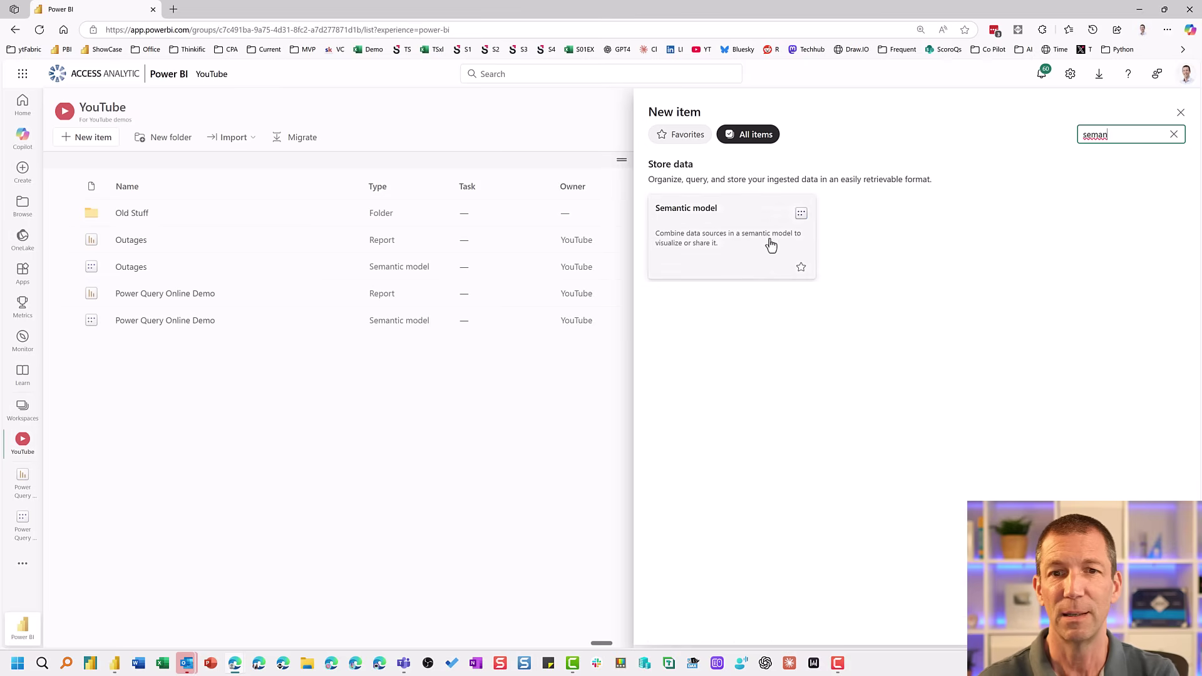
left_click(733, 236)
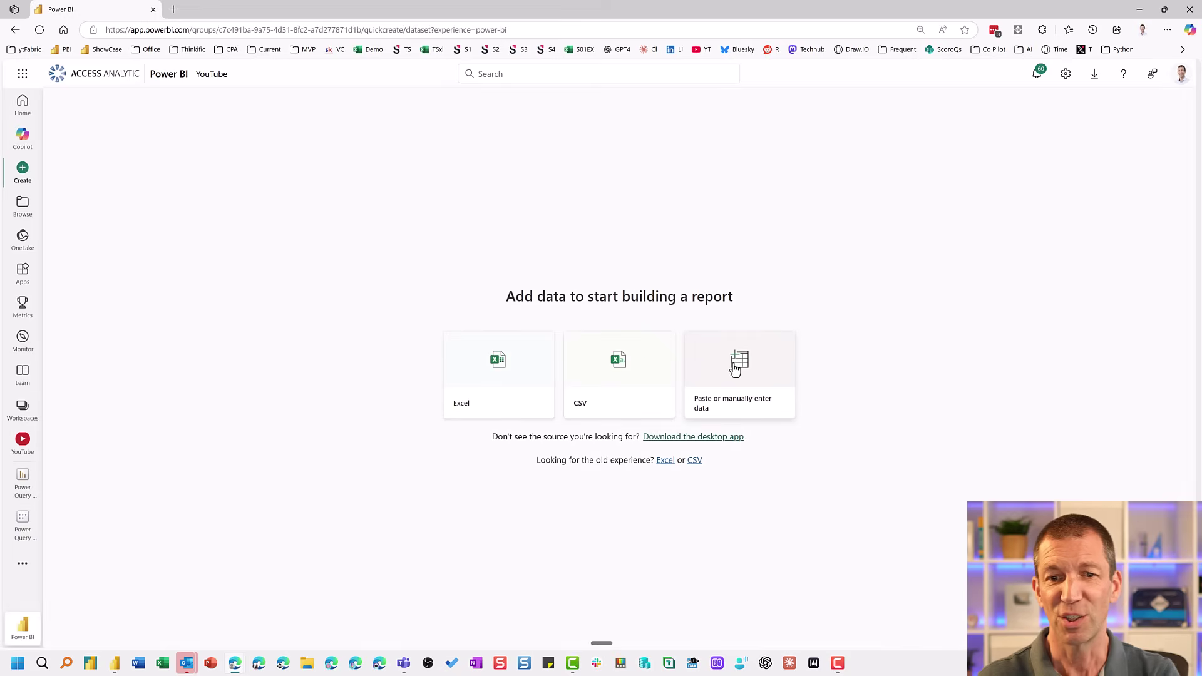
left_click(742, 371)
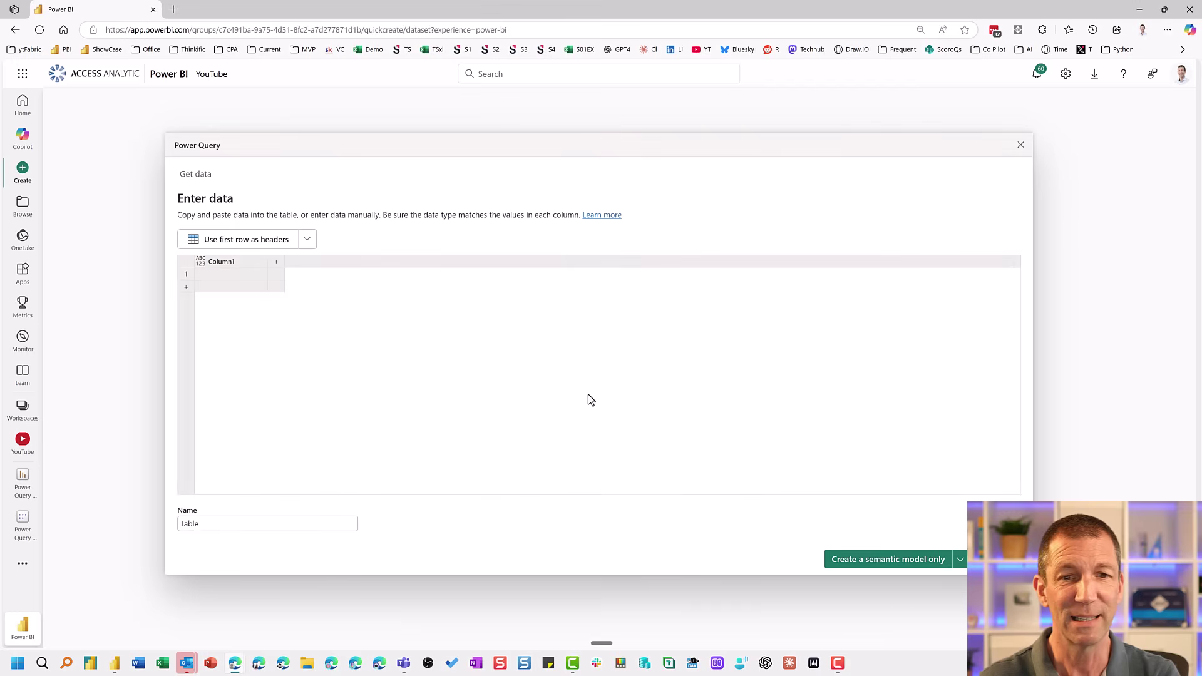
Step: Enter the value 1 in the first row and create only the semantic model
left_click(252, 276)
type("1")
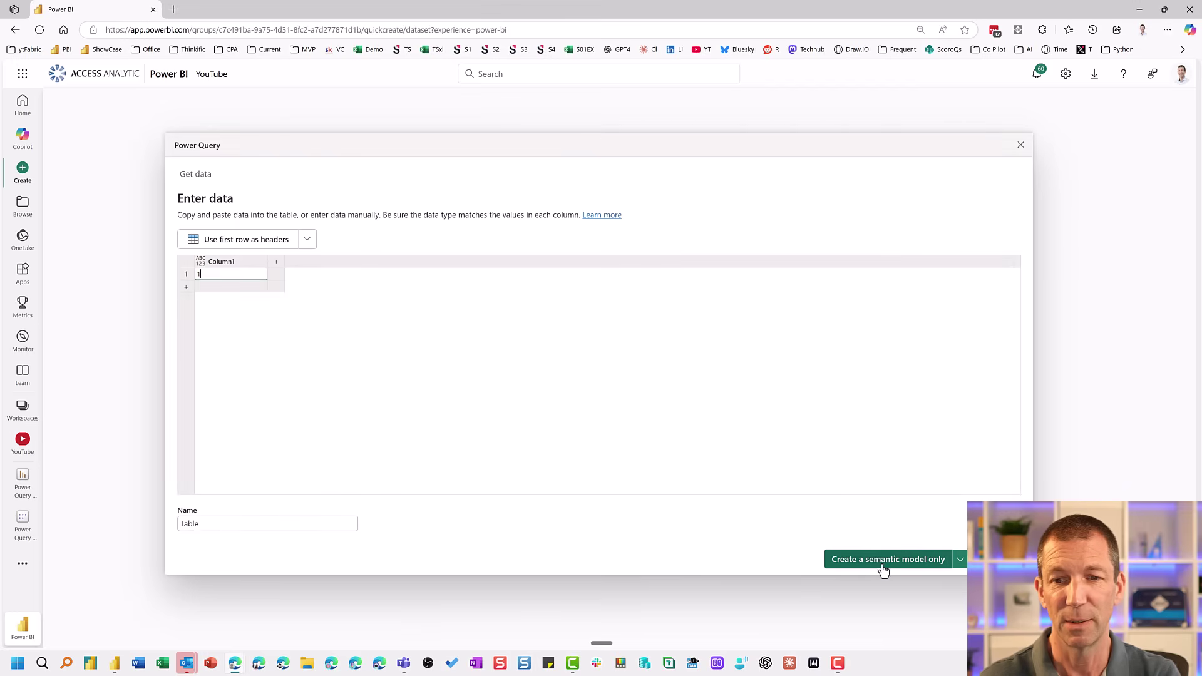
left_click(960, 561)
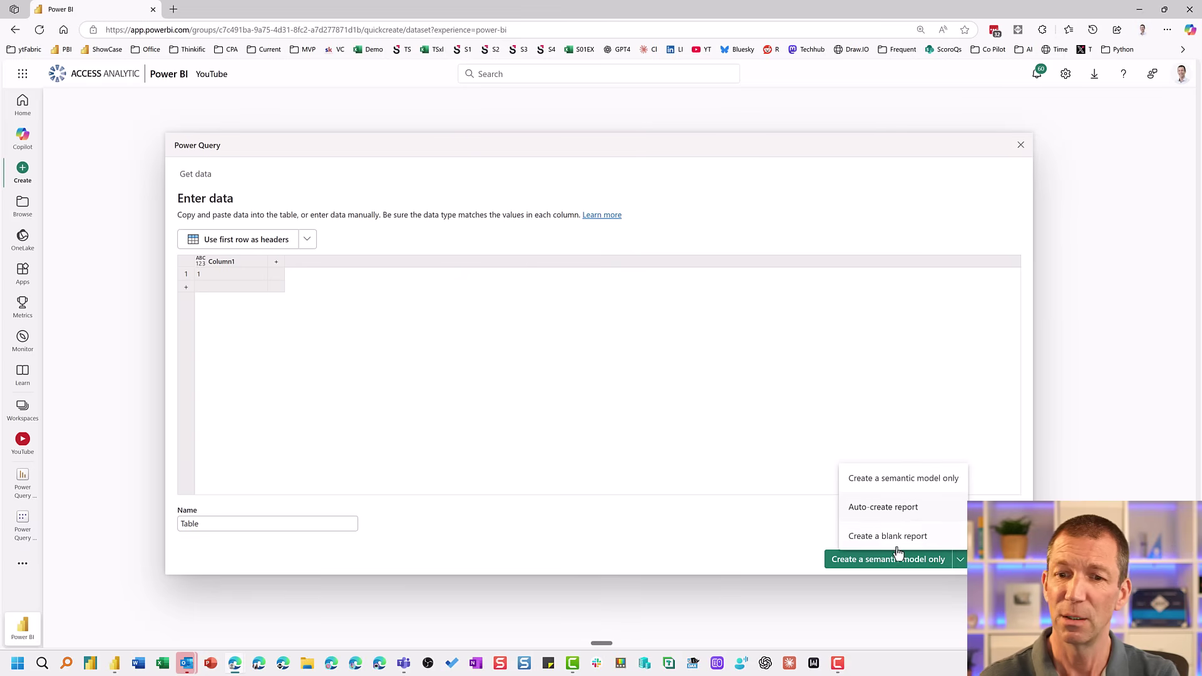
left_click(884, 566)
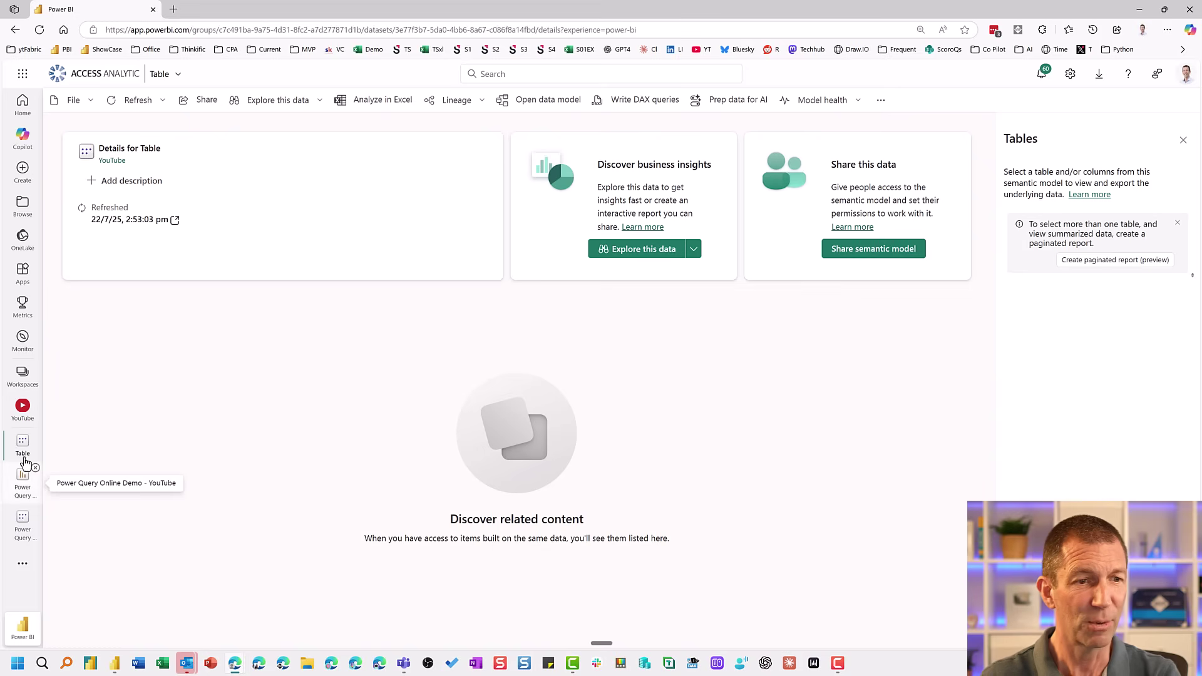
Step: Open the Table semantic model from the YouTube workspace and view its data model
left_click(23, 408)
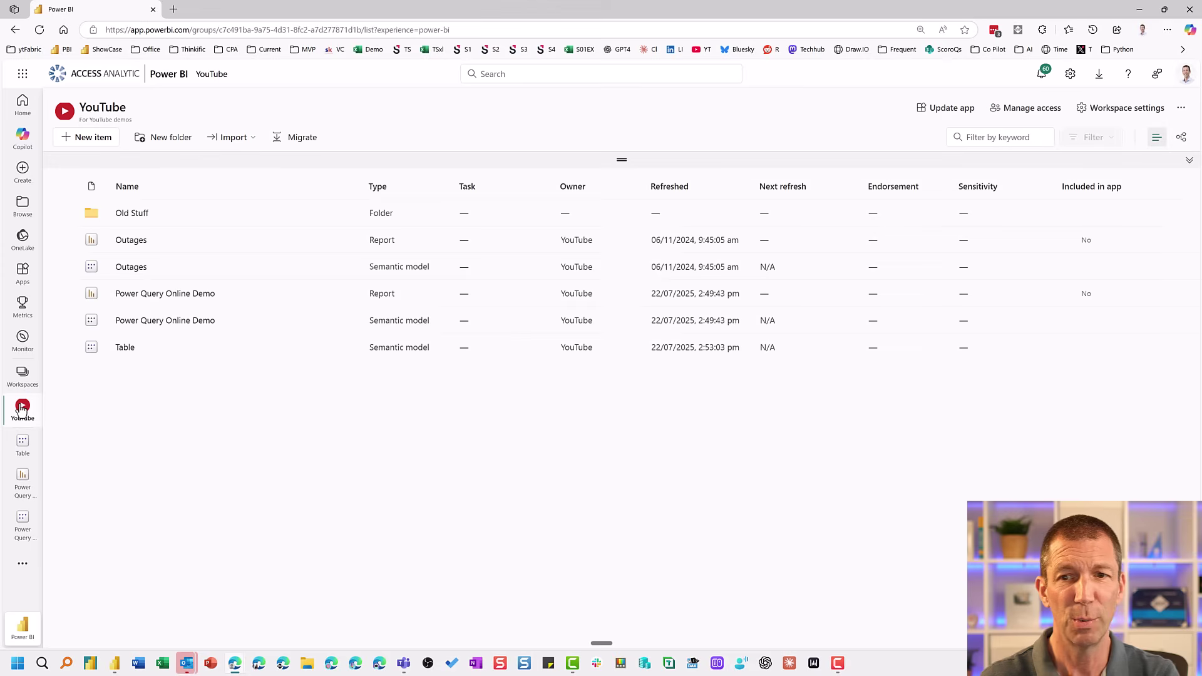
mouse_move(126, 354)
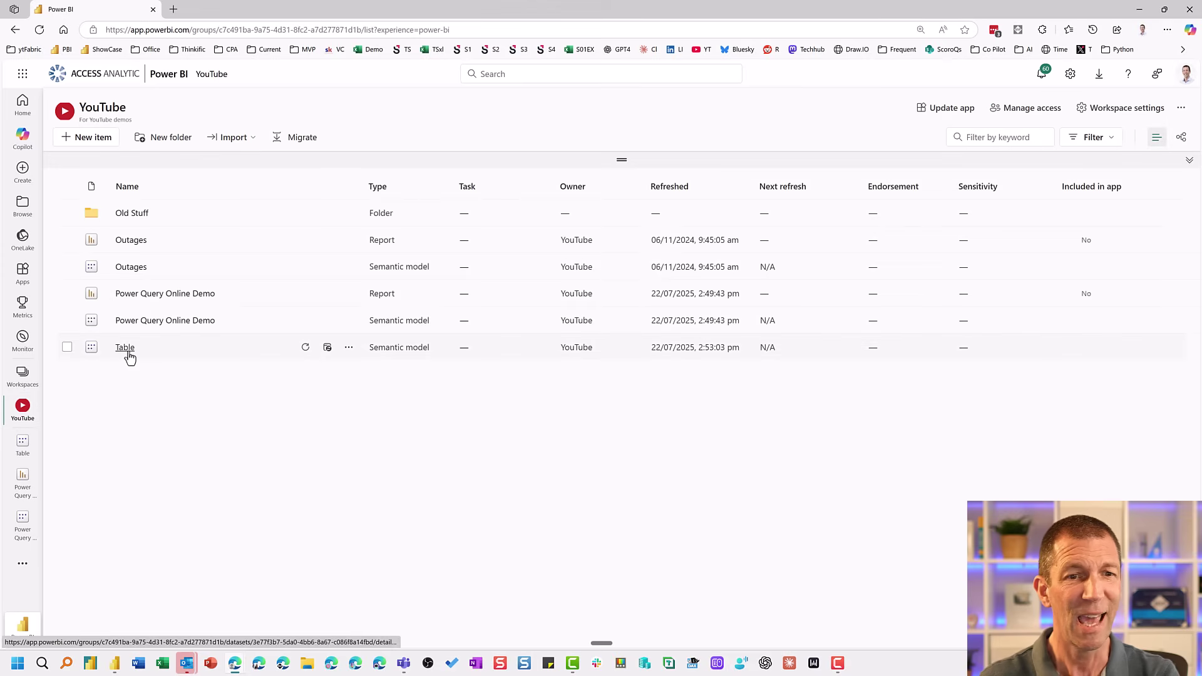
left_click(349, 348)
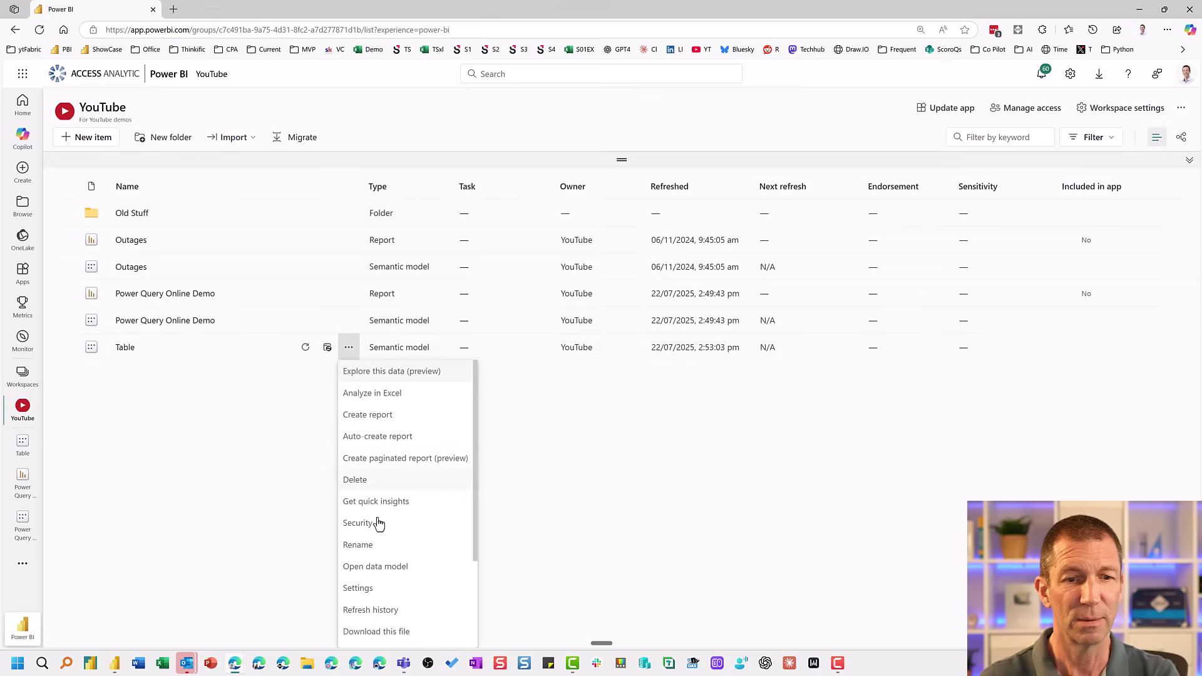
left_click(127, 354)
left_click(126, 354)
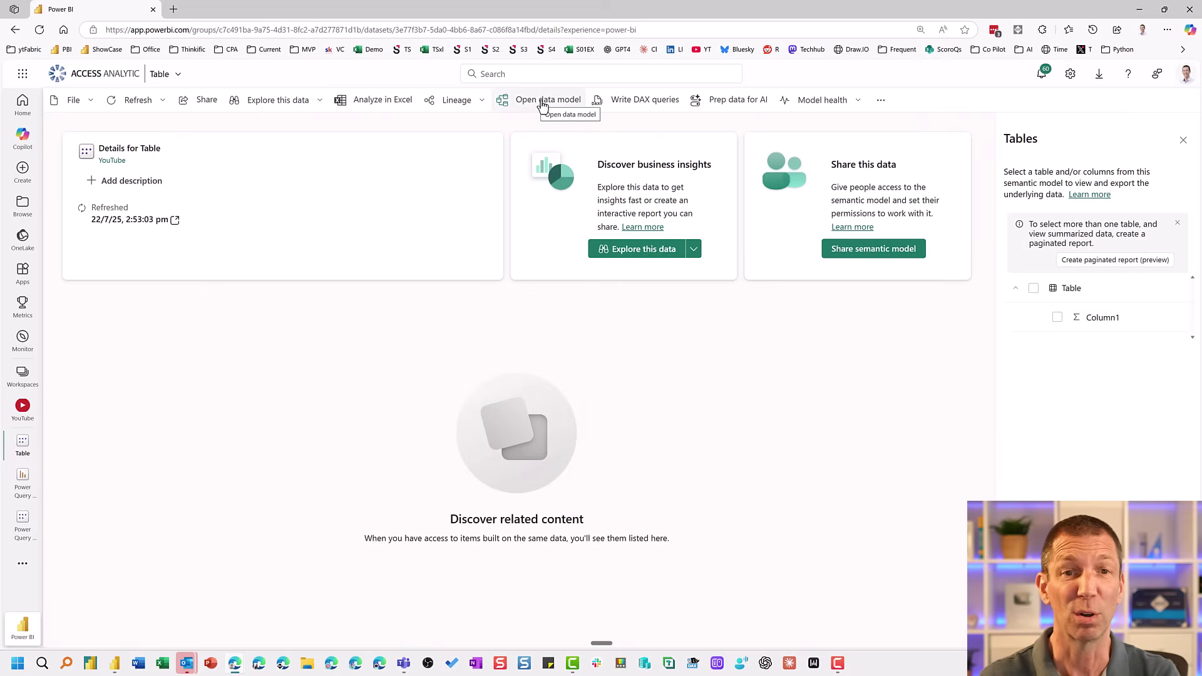
left_click(542, 103)
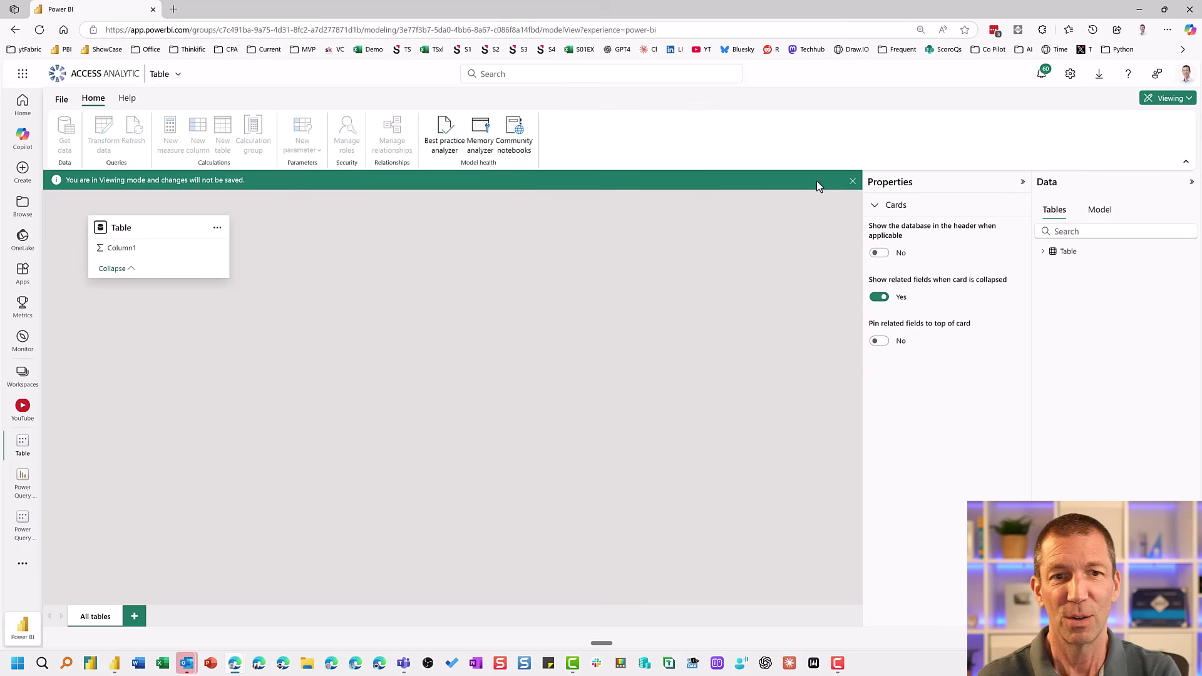
Step: Switch the Table data model from Viewing to Editing mode and browse the Get data sources
left_click(1170, 98)
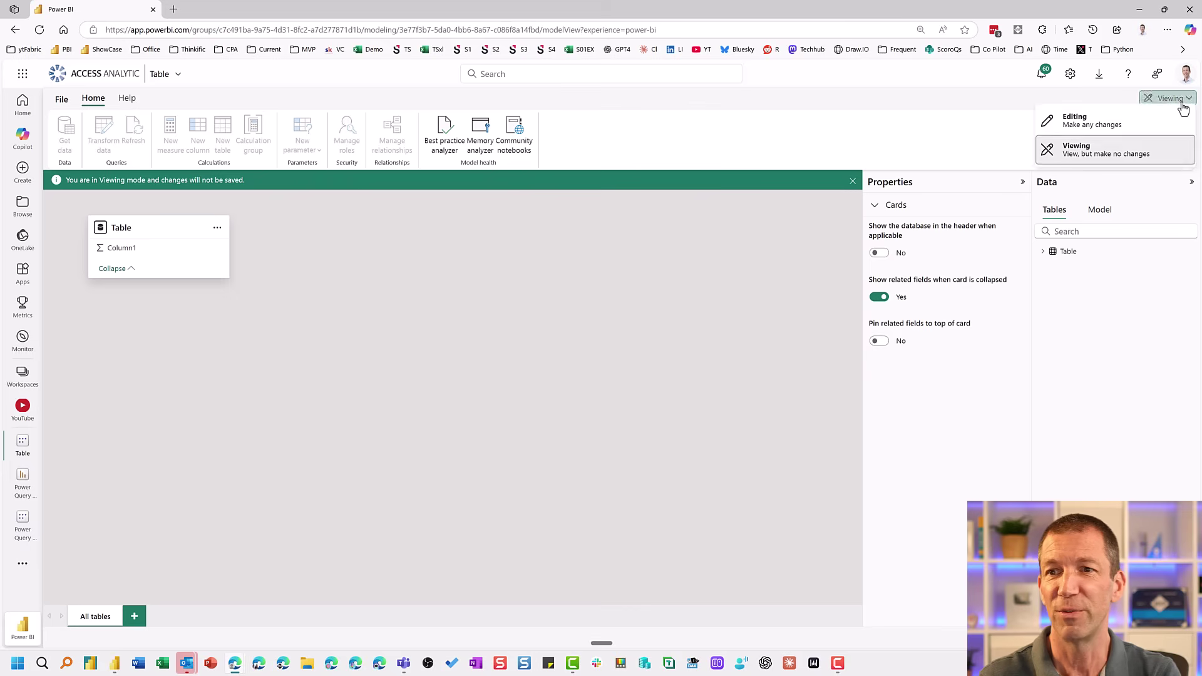
left_click(1121, 127)
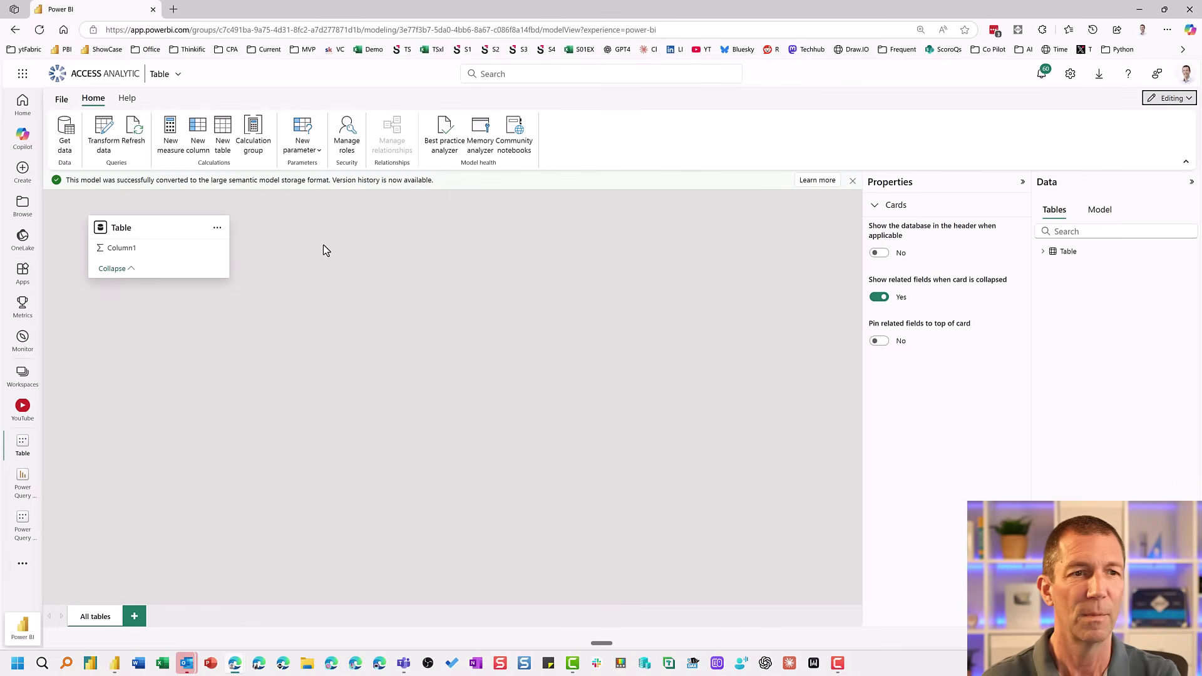
left_click(66, 134)
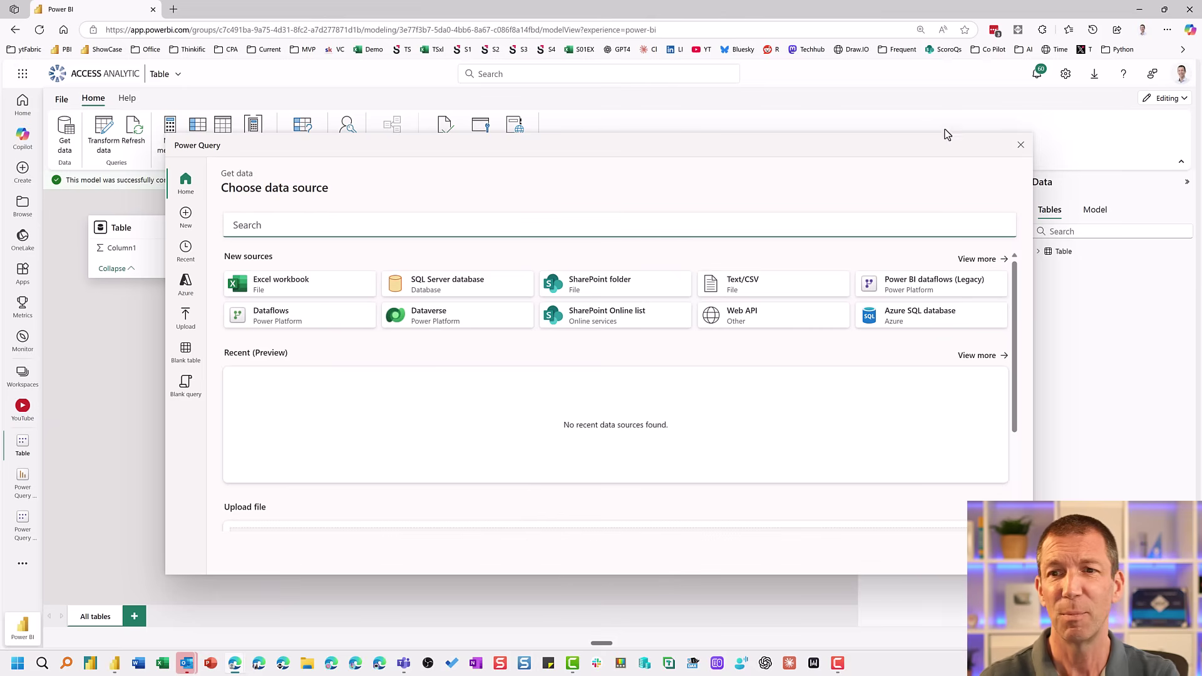
left_click(1021, 146)
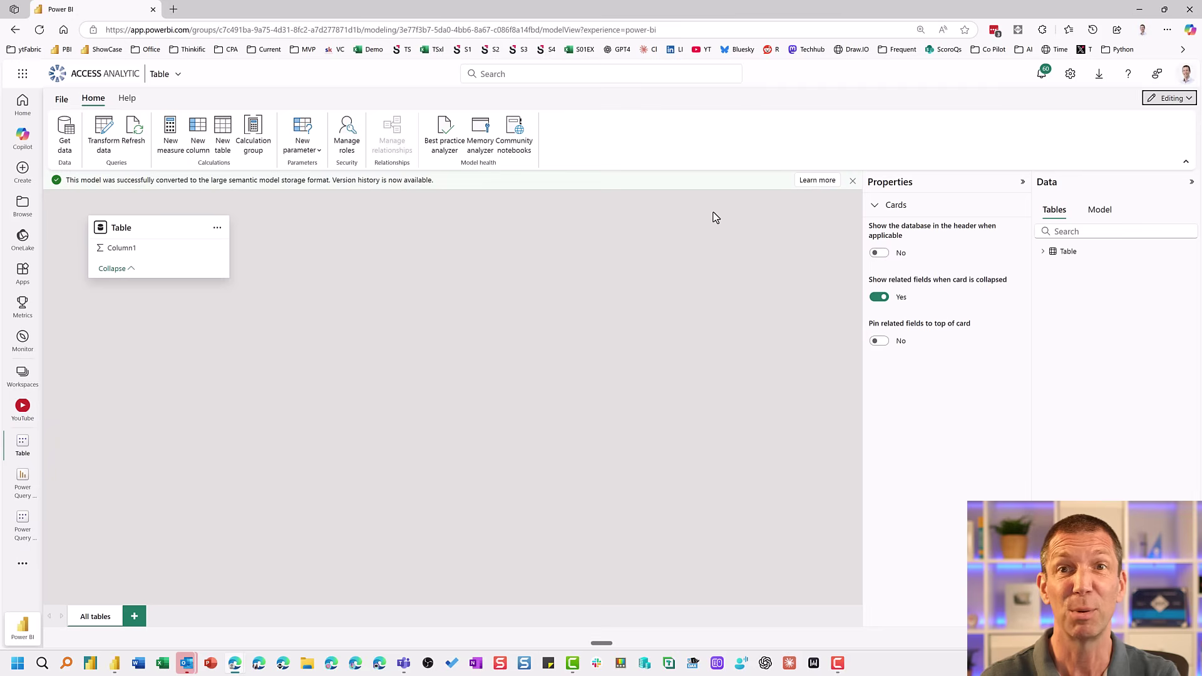